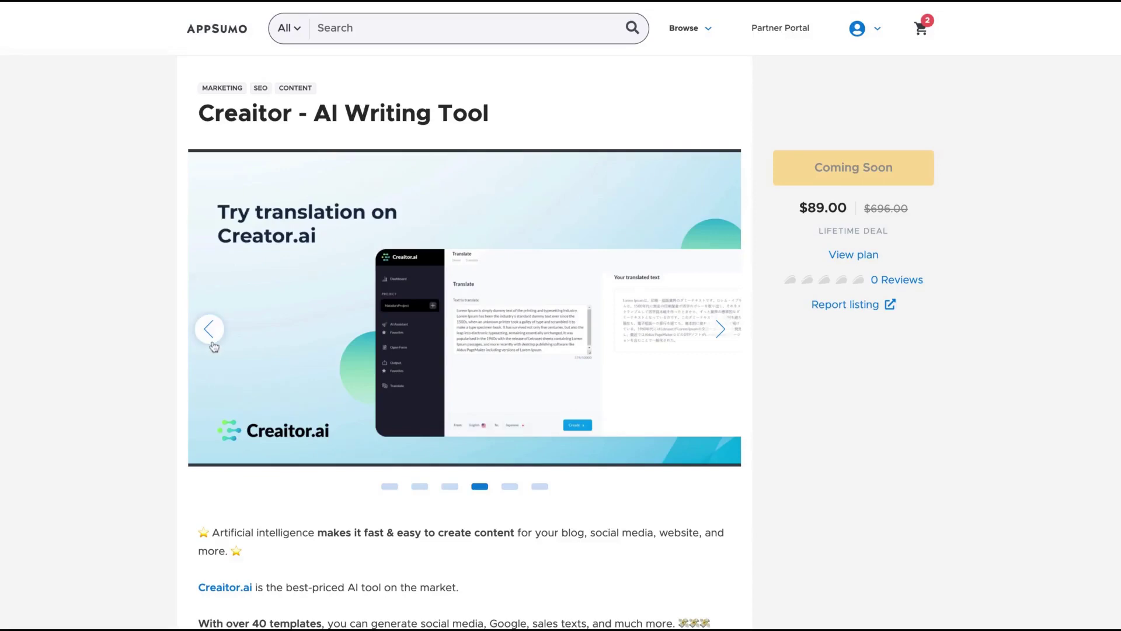
{"action": "left_click", "coordinate": [213, 343]}
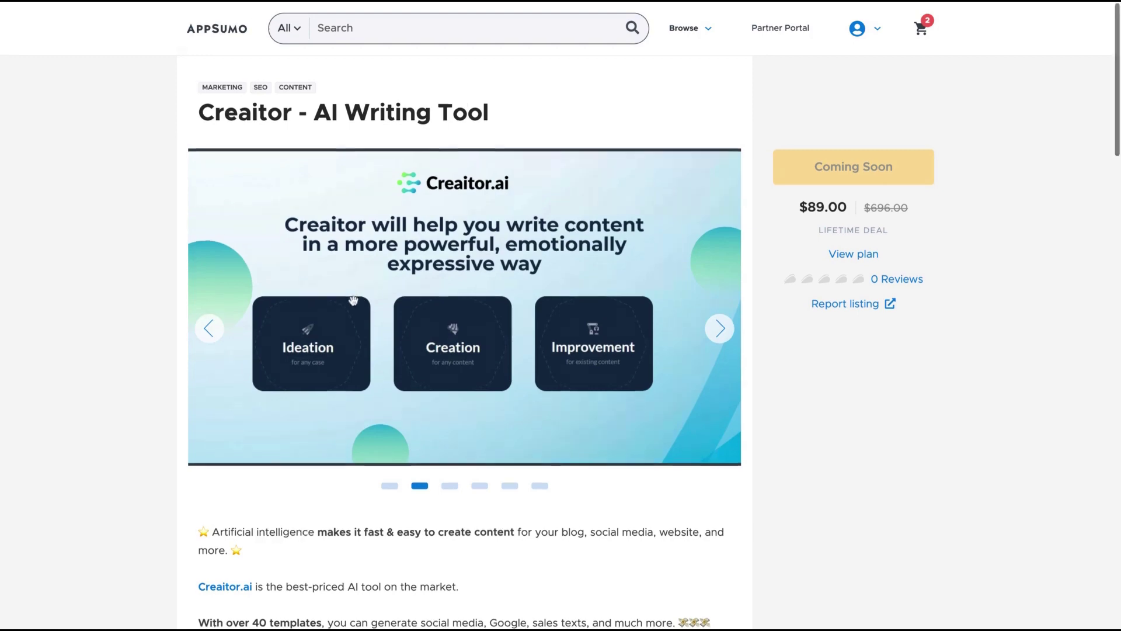
Step: Return the Creaitor carousel to the Ideation, Creation and Improvement slide and read the description and benefits
{"action": "scroll", "coordinate": [352, 301], "scroll_direction": "down", "scroll_amount": 3}
{"action": "scroll", "coordinate": [353, 301], "scroll_direction": "down", "scroll_amount": 5}
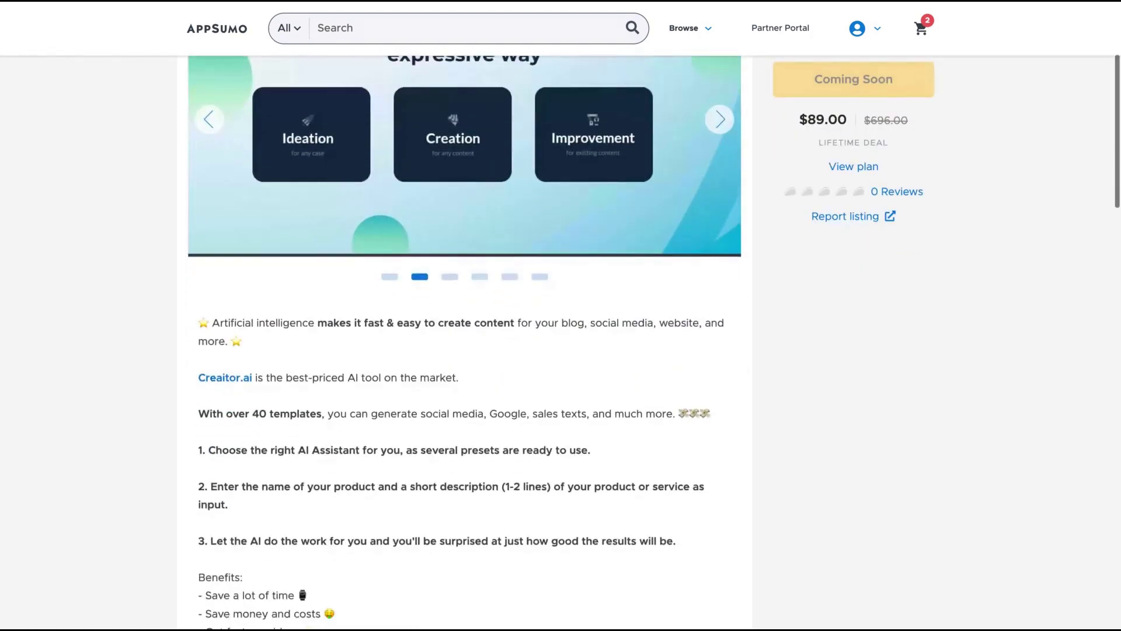
{"action": "scroll", "coordinate": [300, 295], "scroll_direction": "down", "scroll_amount": 1}
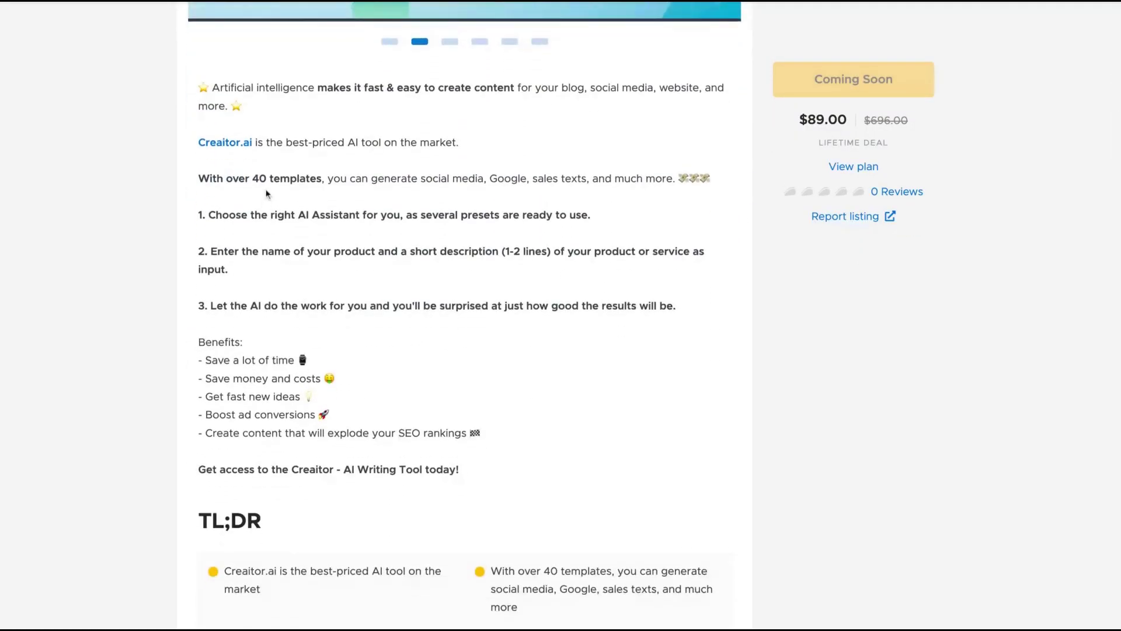
{"action": "scroll", "coordinate": [393, 343], "scroll_direction": "down", "scroll_amount": 1}
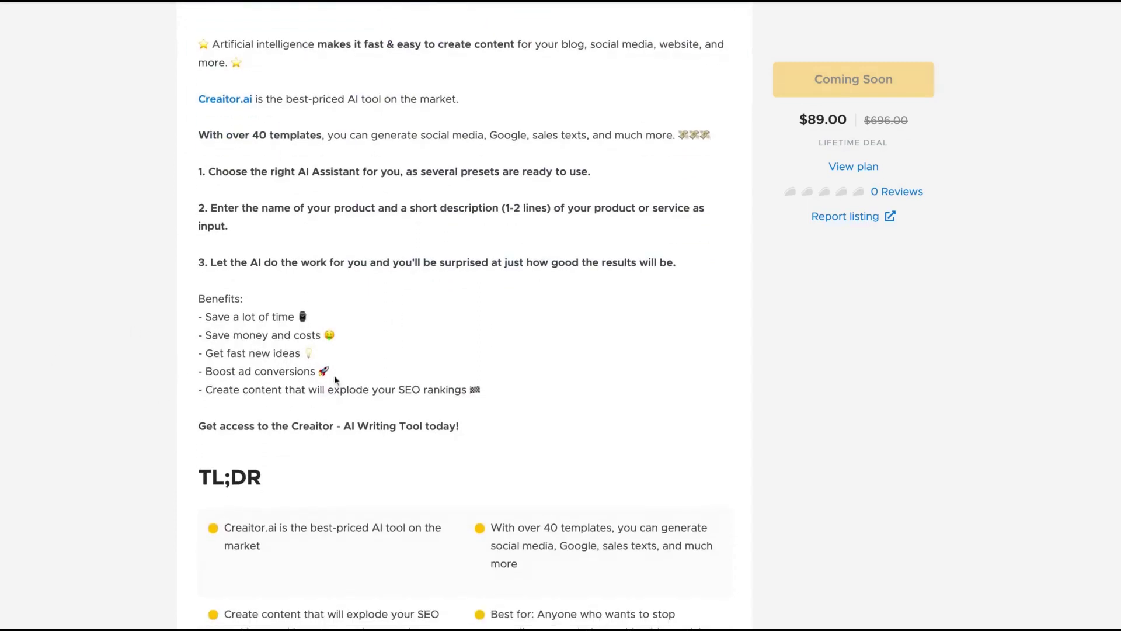
{"action": "scroll", "coordinate": [428, 368], "scroll_direction": "down", "scroll_amount": 3}
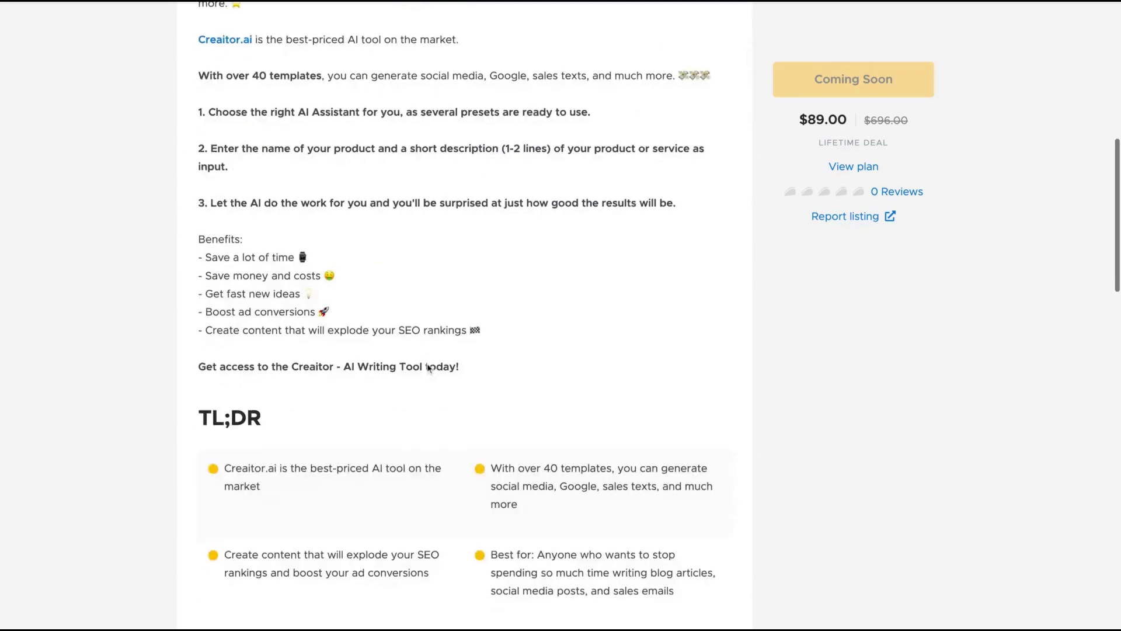
{"action": "scroll", "coordinate": [429, 368], "scroll_direction": "up", "scroll_amount": 3}
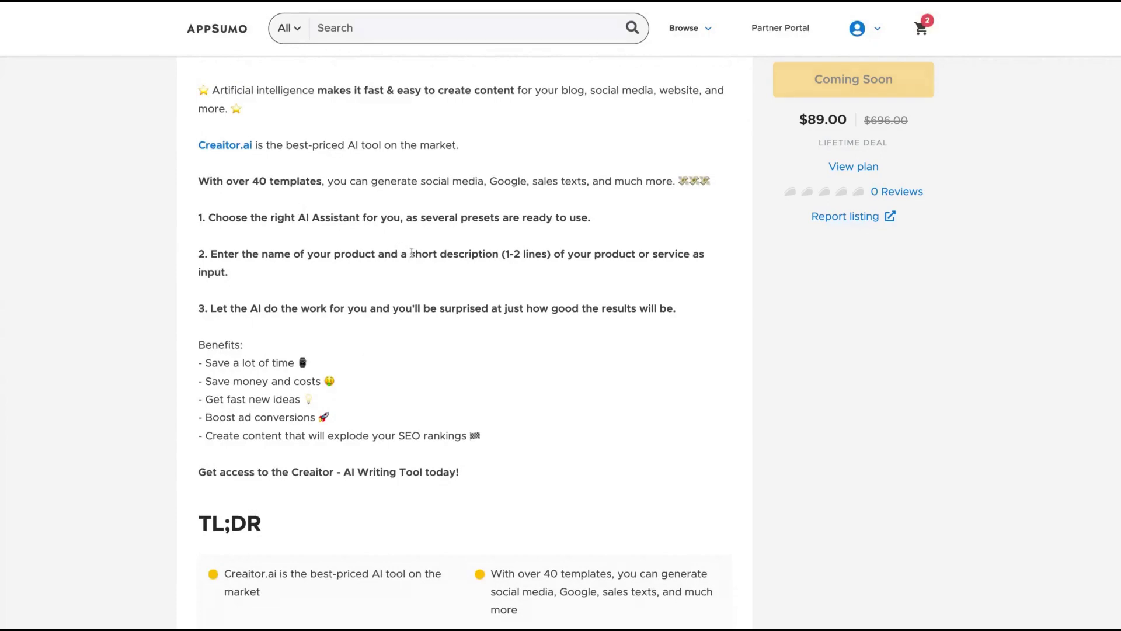
{"action": "scroll", "coordinate": [413, 263], "scroll_direction": "down", "scroll_amount": 10}
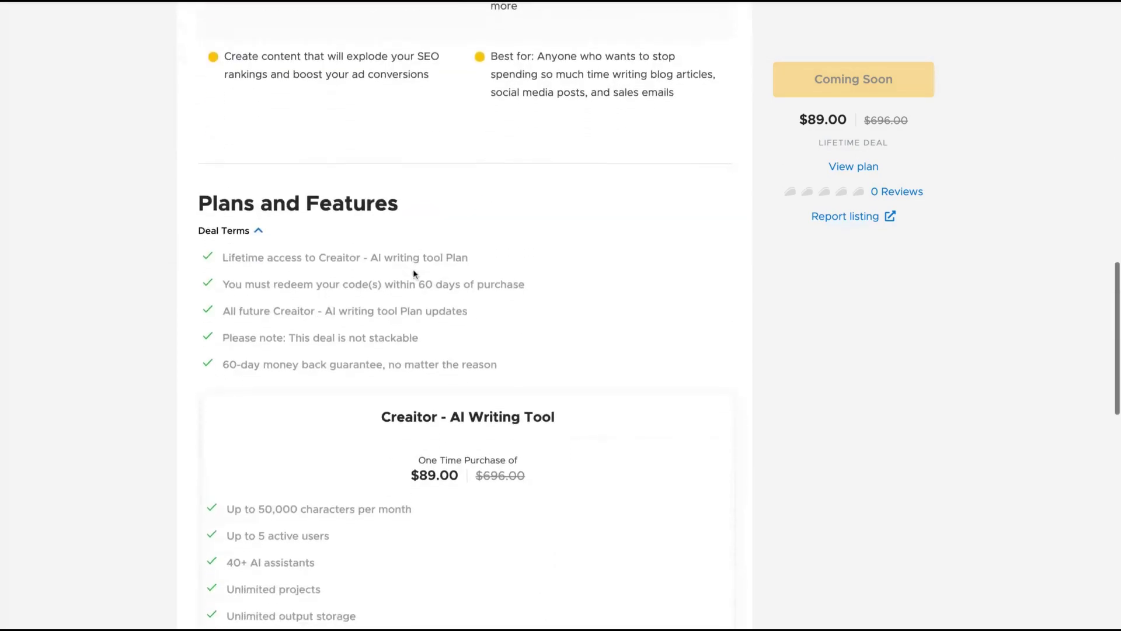
{"action": "scroll", "coordinate": [412, 272], "scroll_direction": "down", "scroll_amount": 3}
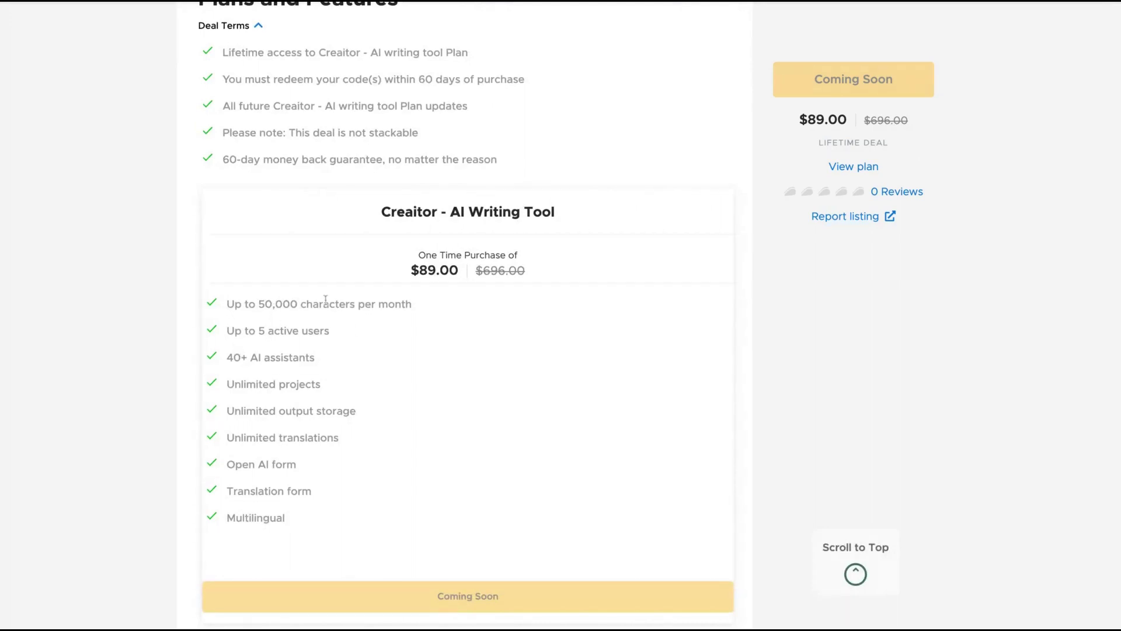
{"action": "scroll", "coordinate": [404, 301], "scroll_direction": "down", "scroll_amount": 1}
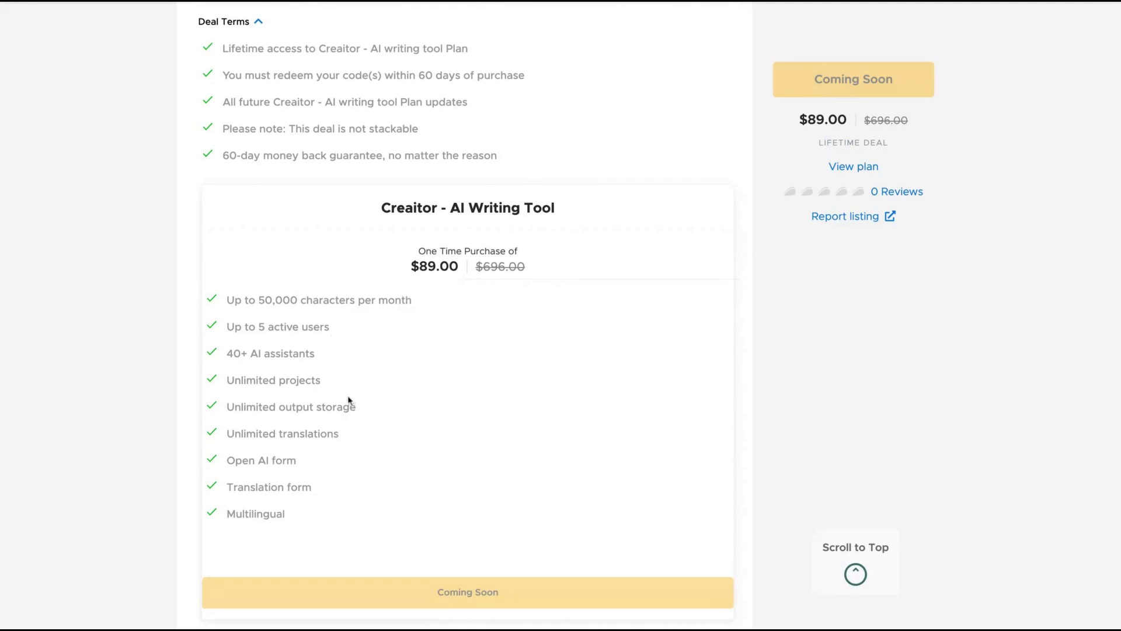
{"action": "double_click", "coordinate": [295, 513]}
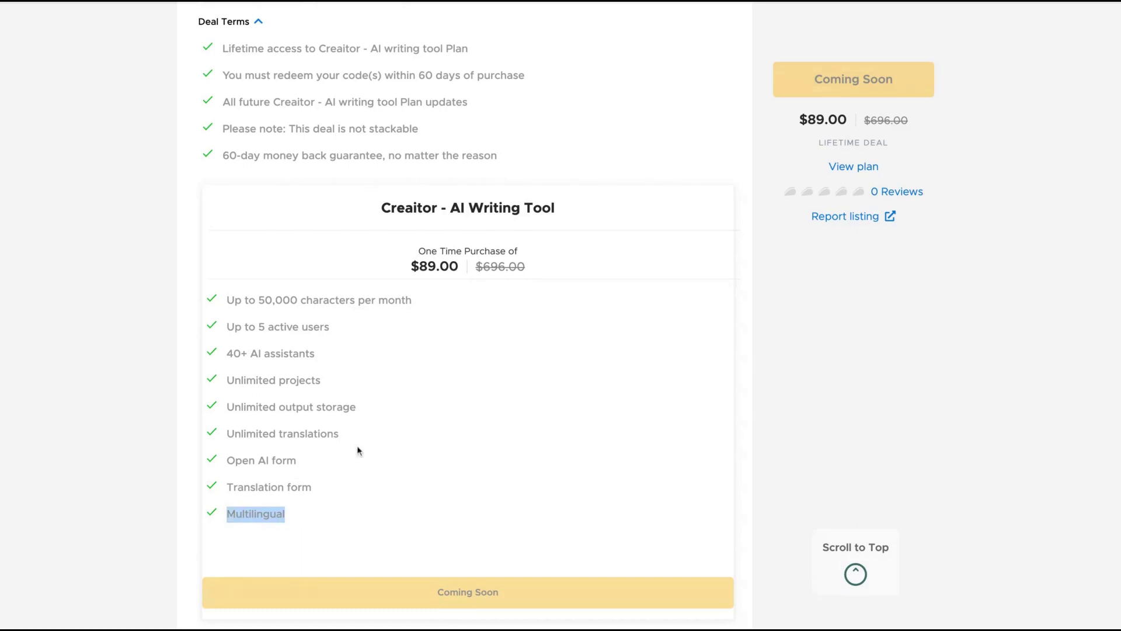
{"action": "scroll", "coordinate": [358, 449], "scroll_direction": "up", "scroll_amount": 1}
{"action": "left_click_drag", "start_coordinate": [324, 168], "coordinate": [408, 169]}
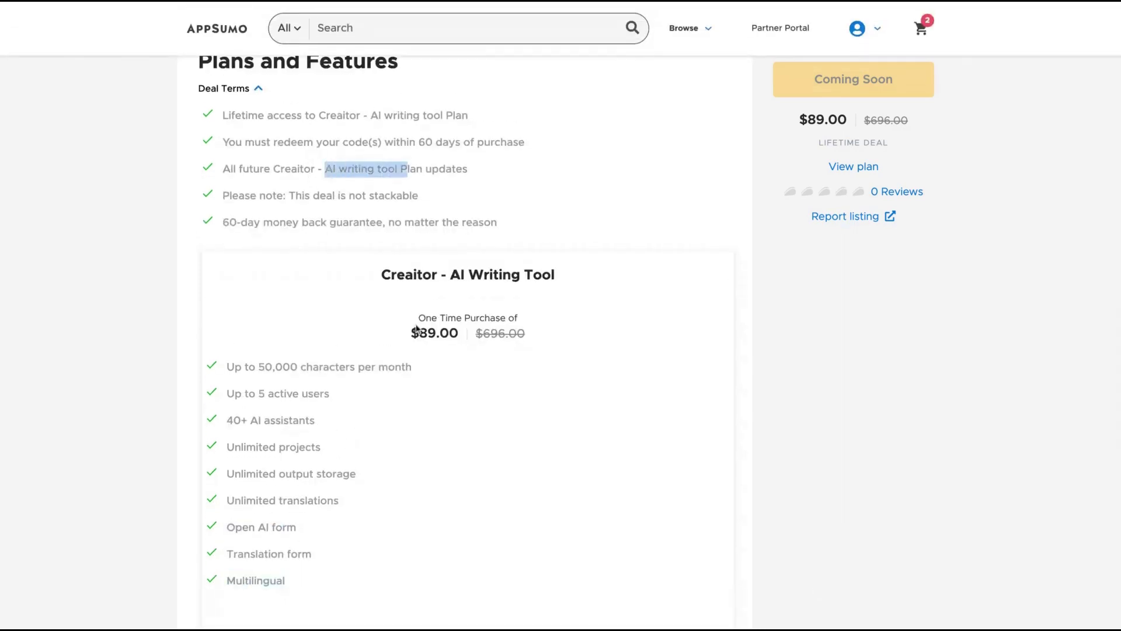
{"action": "scroll", "coordinate": [418, 326], "scroll_direction": "up", "scroll_amount": 2}
{"action": "scroll", "coordinate": [416, 325], "scroll_direction": "down", "scroll_amount": 4}
{"action": "scroll", "coordinate": [417, 329], "scroll_direction": "up", "scroll_amount": 1}
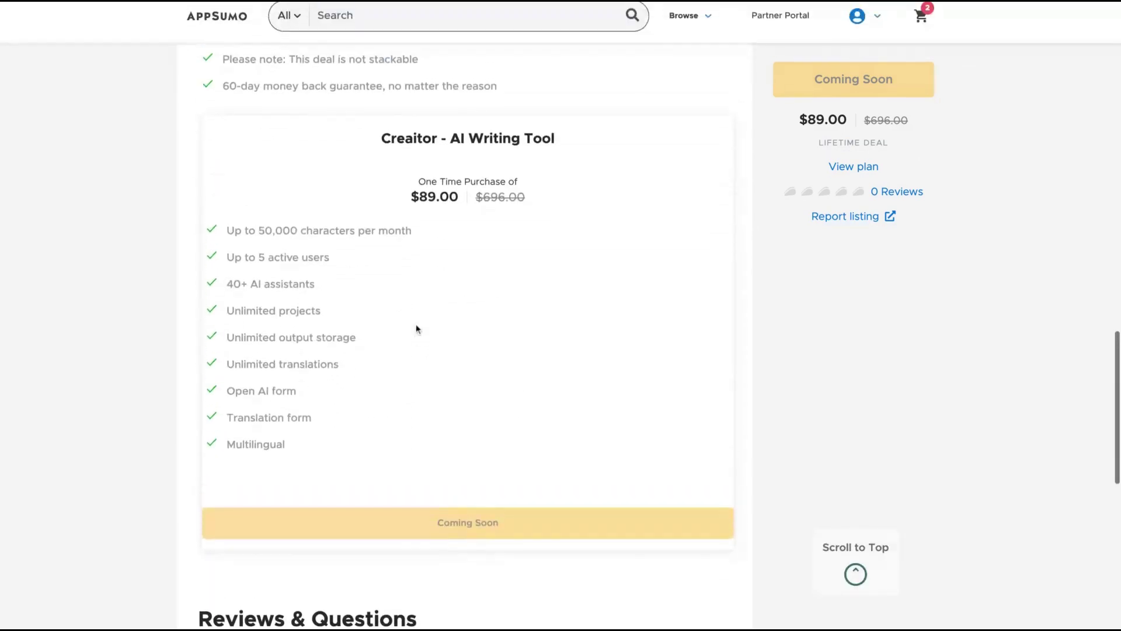
{"action": "scroll", "coordinate": [416, 329], "scroll_direction": "up", "scroll_amount": 15}
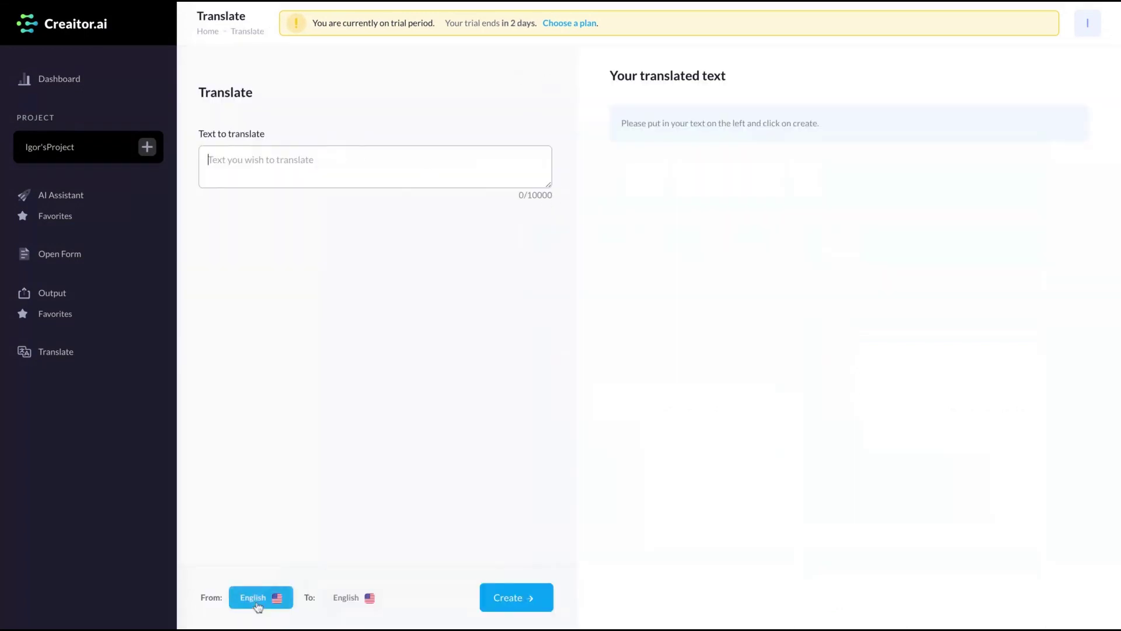
Step: Translate the pasted 259-character English online-store text into French and copy the French result
{"action": "left_click", "coordinate": [354, 596]}
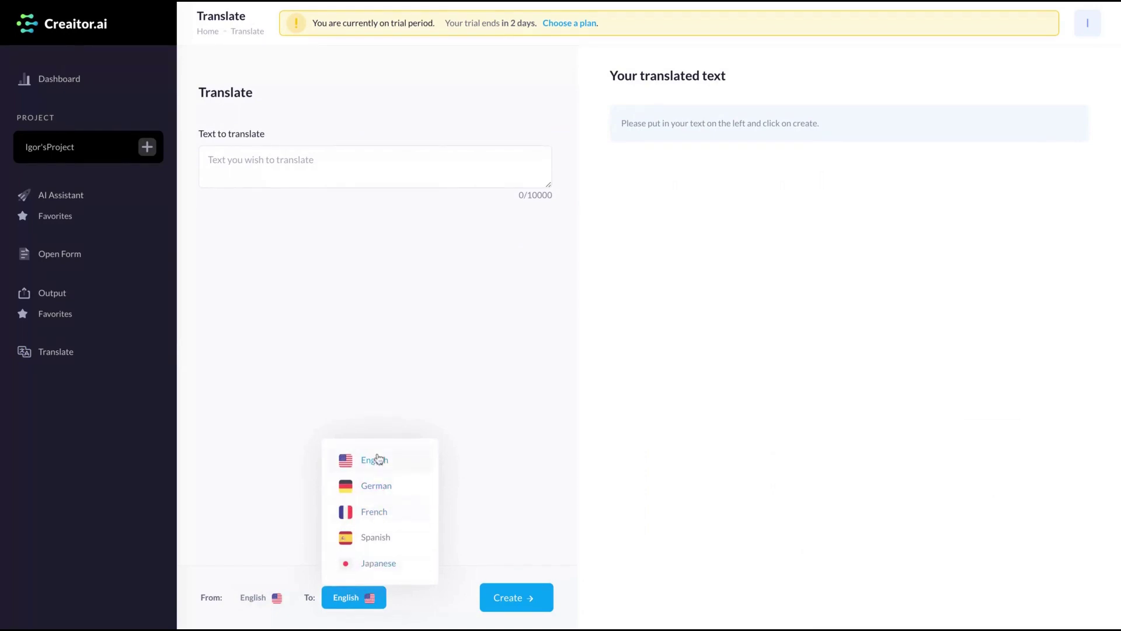
{"action": "left_click", "coordinate": [369, 516]}
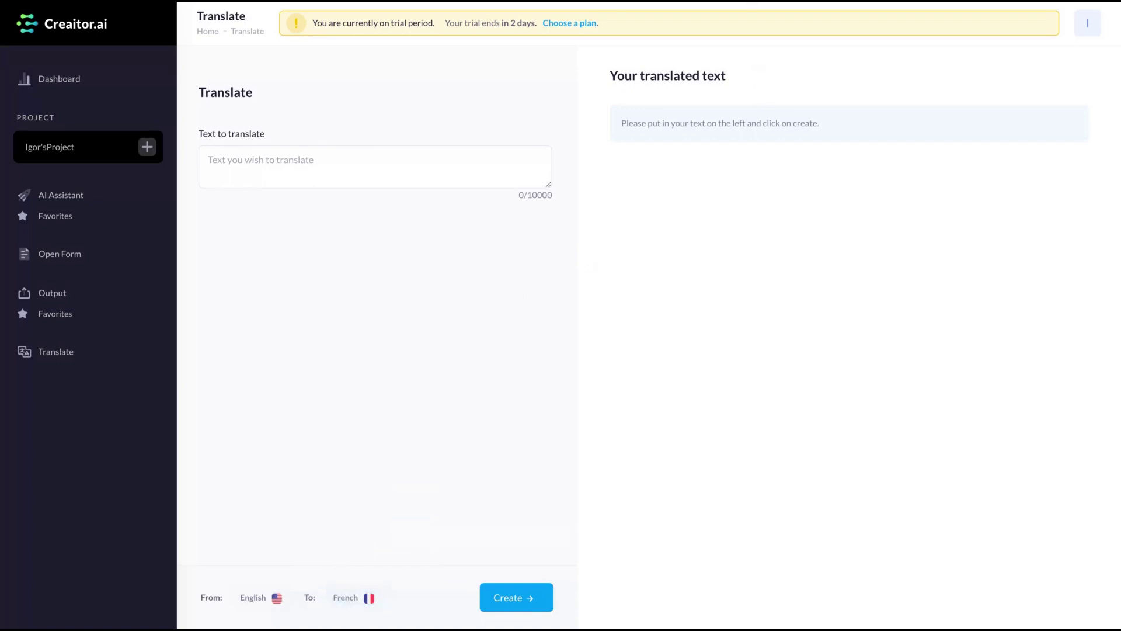
{"action": "type", "text": "Setting up your online store shouldn’t feel as exhausting as literally building a brick and mortar shop. (\"How are my muscles sore after typing?\")  Between having to code, design, and configure loads of plugins, setting up an ecommerce store can take weeks."}
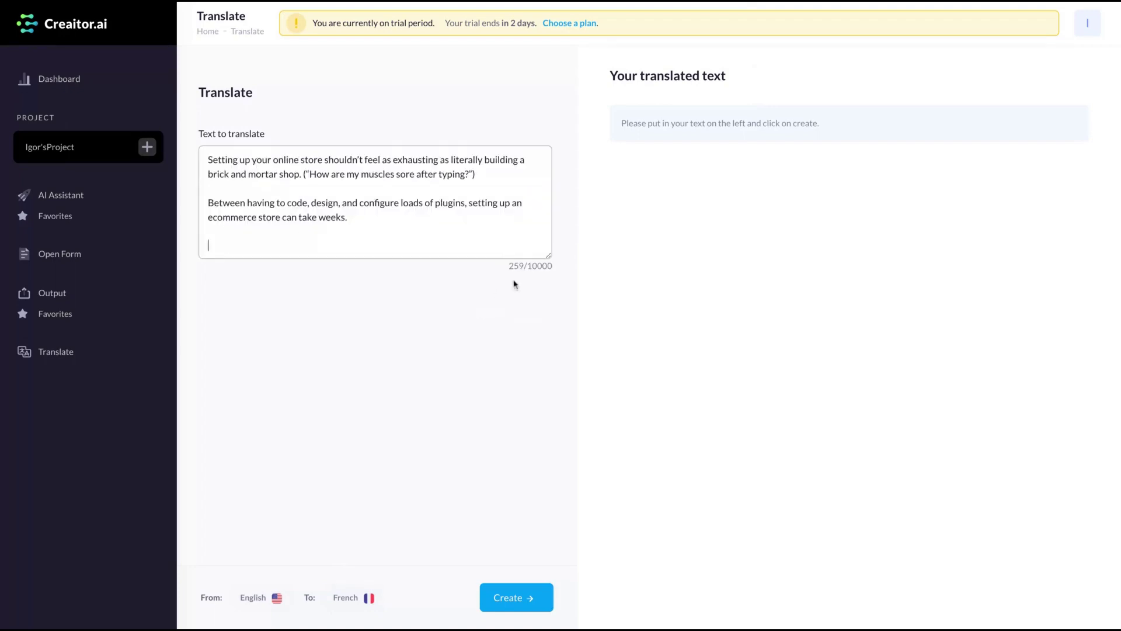
{"action": "double_click", "coordinate": [530, 265]}
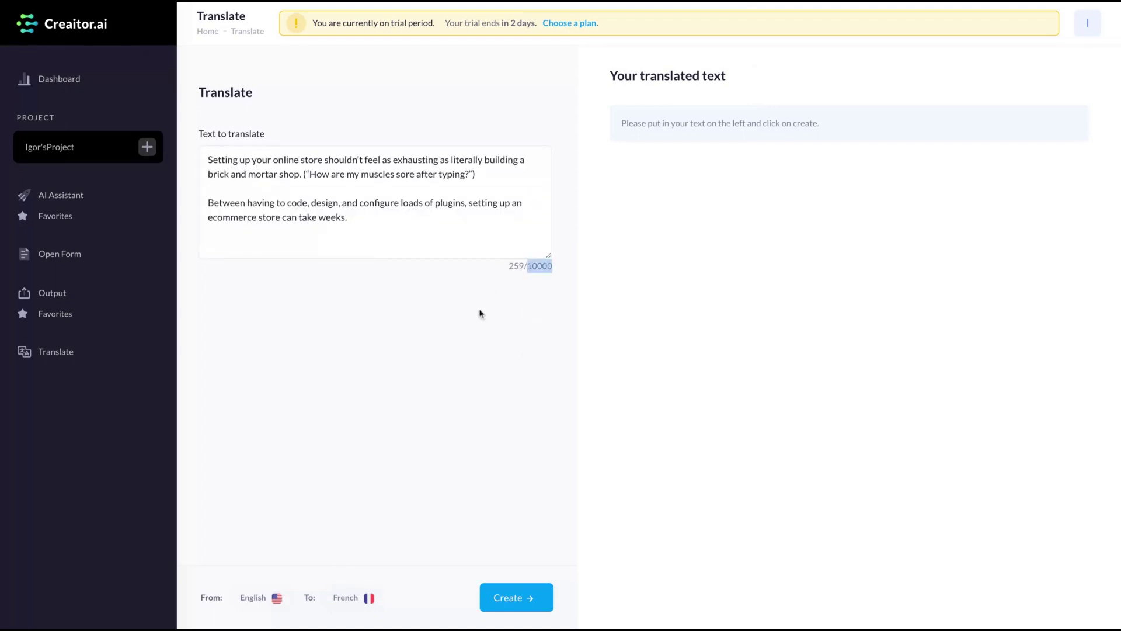
{"action": "left_click", "coordinate": [458, 215]}
{"action": "left_click", "coordinate": [514, 597]}
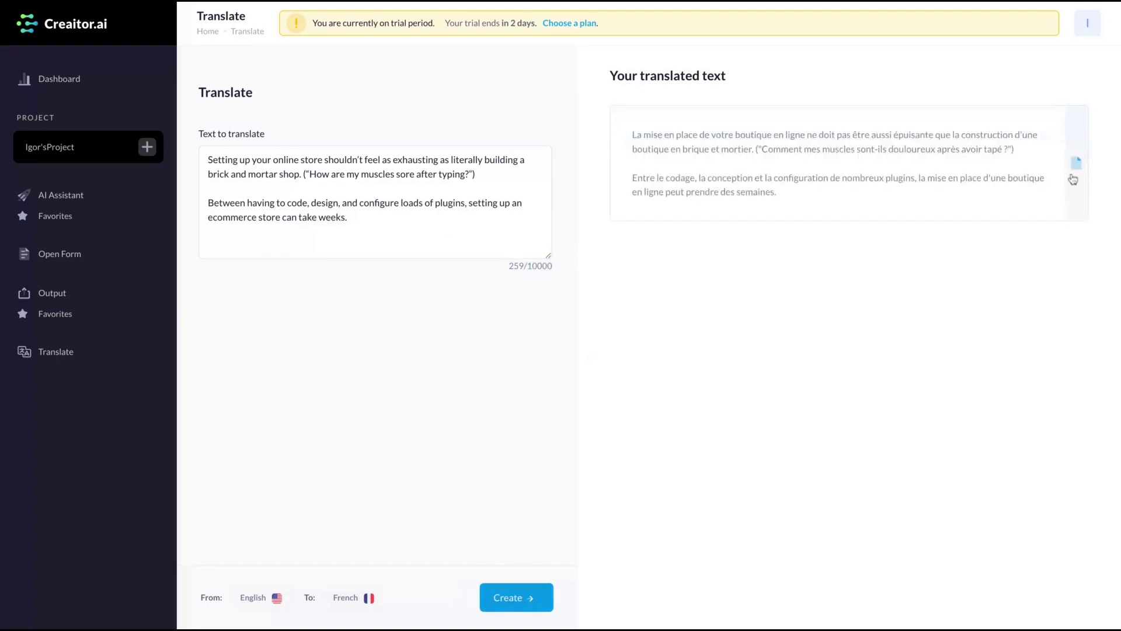
{"action": "left_click", "coordinate": [1079, 169]}
{"action": "left_click", "coordinate": [1088, 23]}
{"action": "mouse_move", "coordinate": [958, 148]}
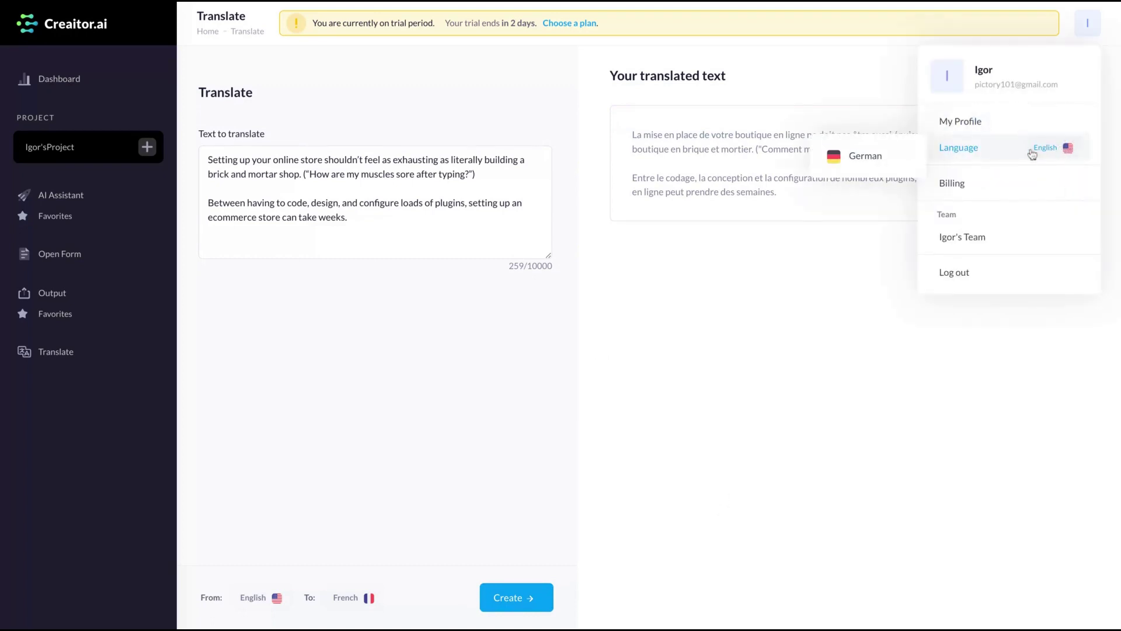
Step: Ask Open Form 'Is Johnny Depp a good guy?' with tone 'friendly' and generate three answers
{"action": "left_click", "coordinate": [965, 130]}
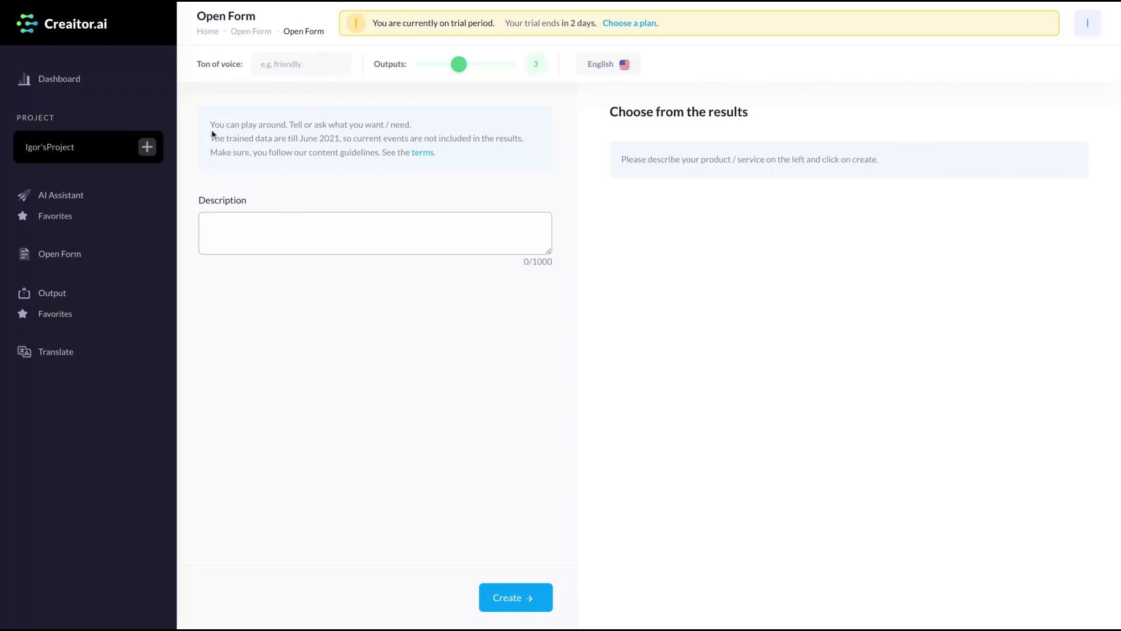
{"action": "left_click_drag", "start_coordinate": [225, 125], "coordinate": [421, 128]}
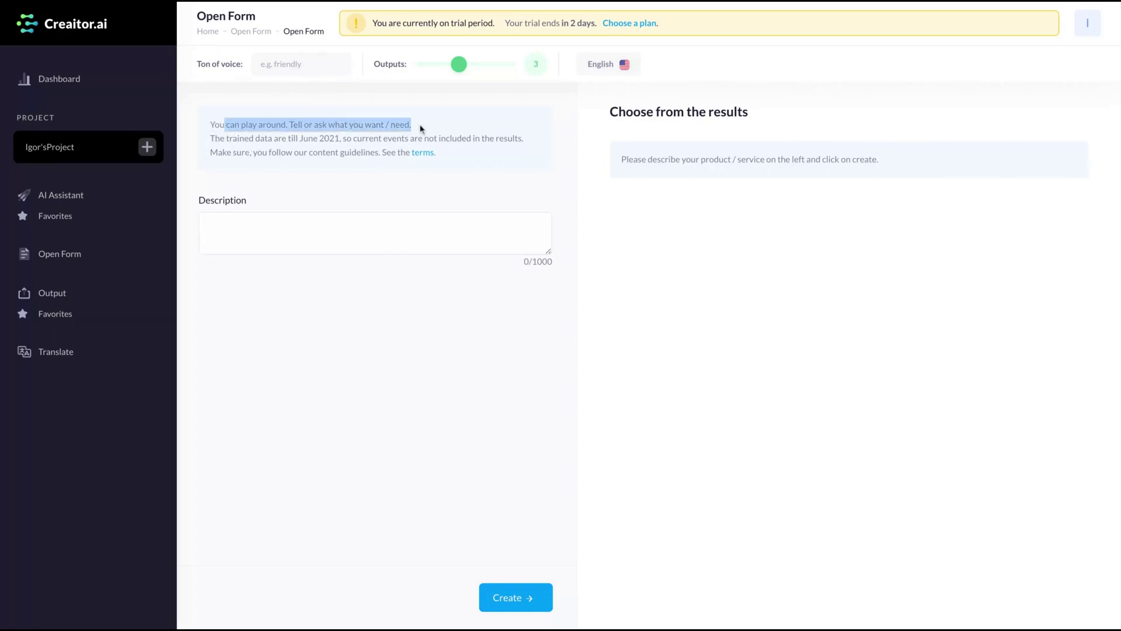
{"action": "left_click", "coordinate": [520, 248]}
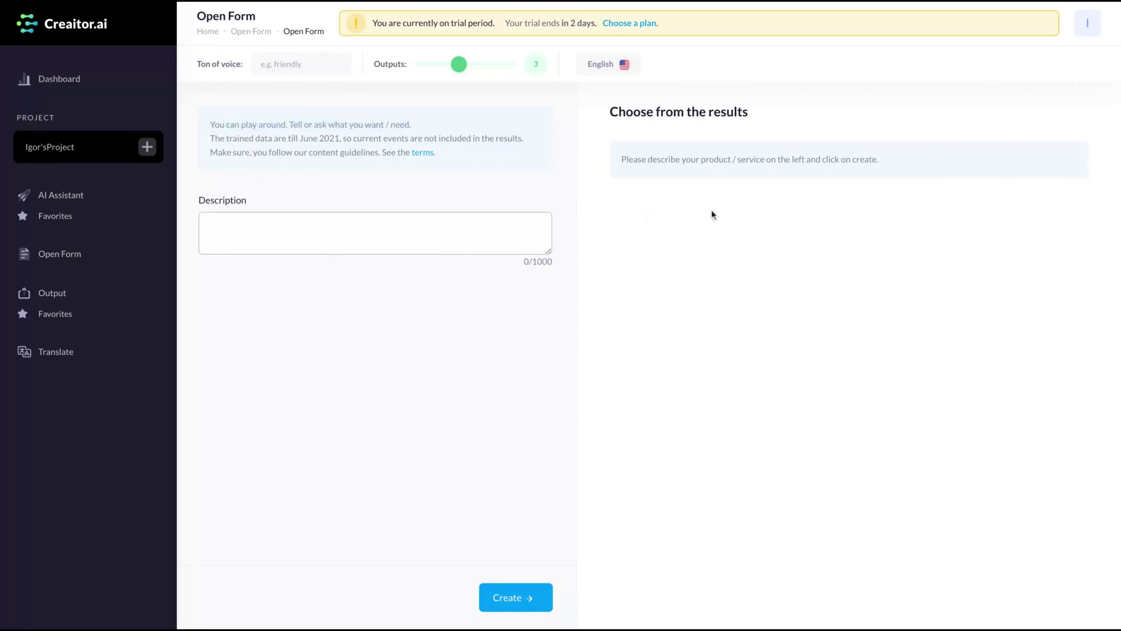
{"action": "left_click", "coordinate": [457, 66]}
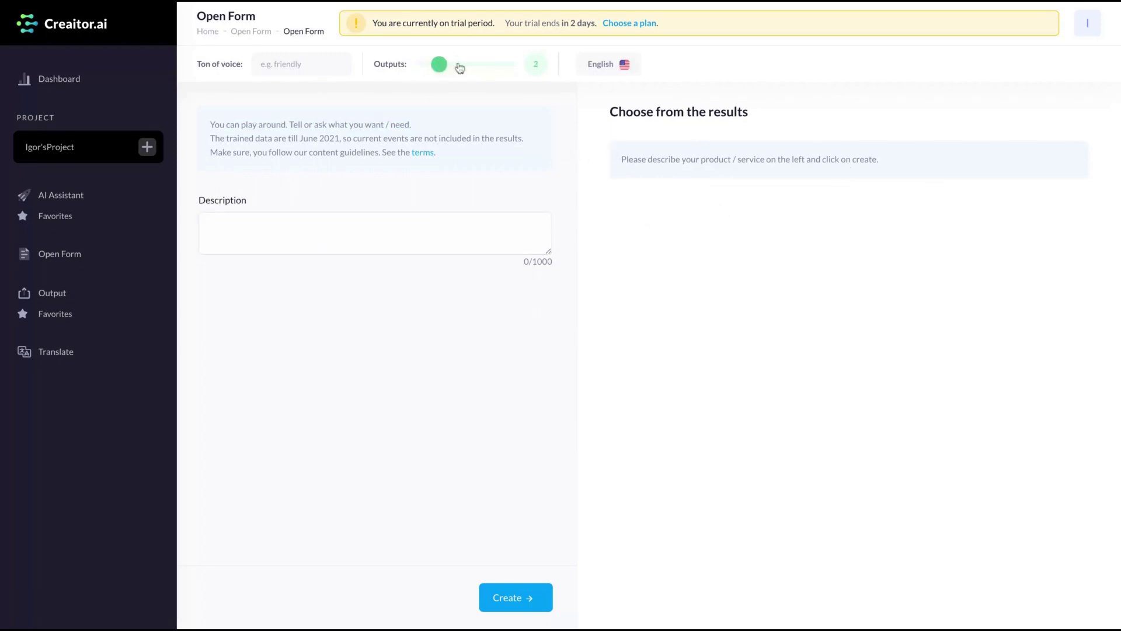
{"action": "key", "text": "Right"}
{"action": "key", "text": "Right"}
{"action": "key", "text": "Right"}
{"action": "key", "text": "Left"}
{"action": "key", "text": "Left"}
{"action": "key", "text": "Left"}
{"action": "left_click", "coordinate": [316, 67]}
{"action": "type", "text": "friendly"}
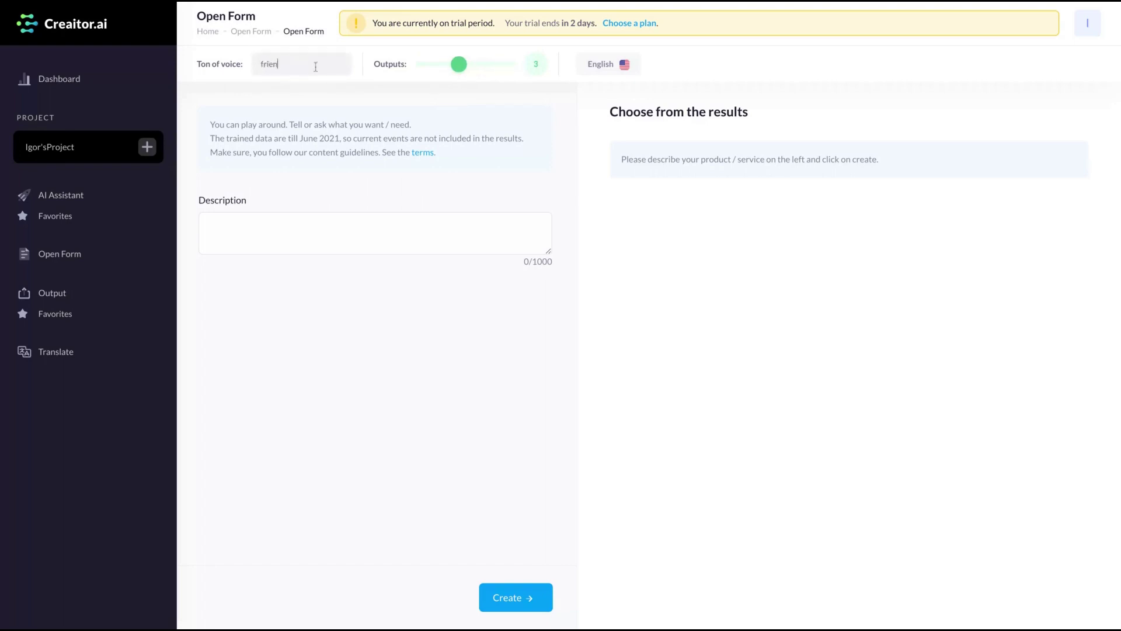
{"action": "left_click", "coordinate": [210, 228]}
{"action": "type", "text": "Is Johnny "}
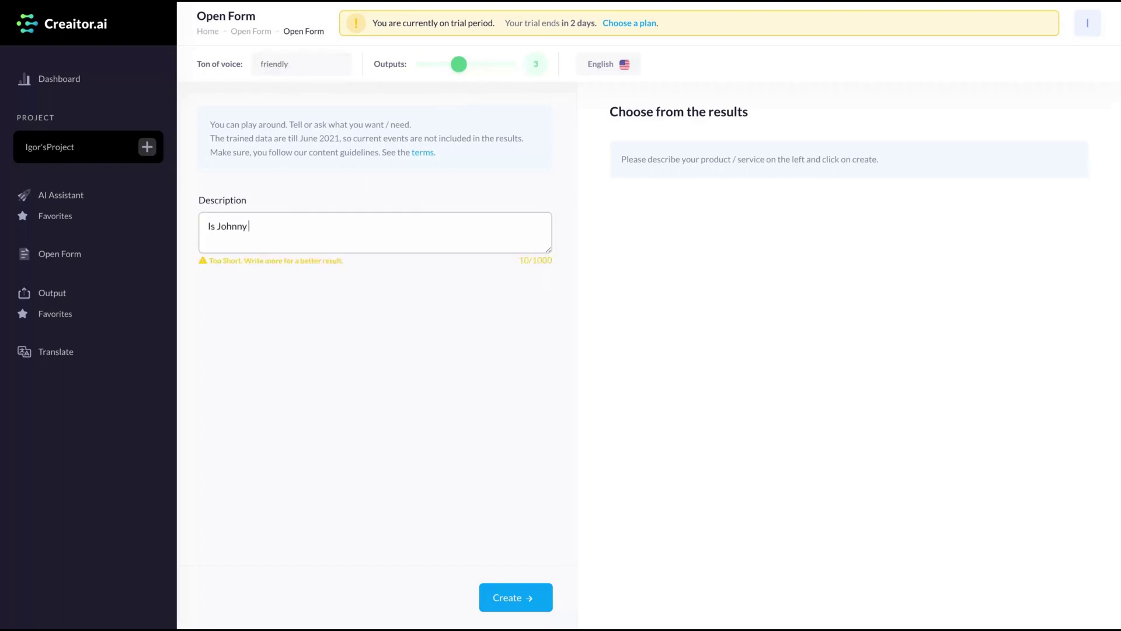
{"action": "type", "text": "Depp a good guy?"}
{"action": "left_click", "coordinate": [506, 596]}
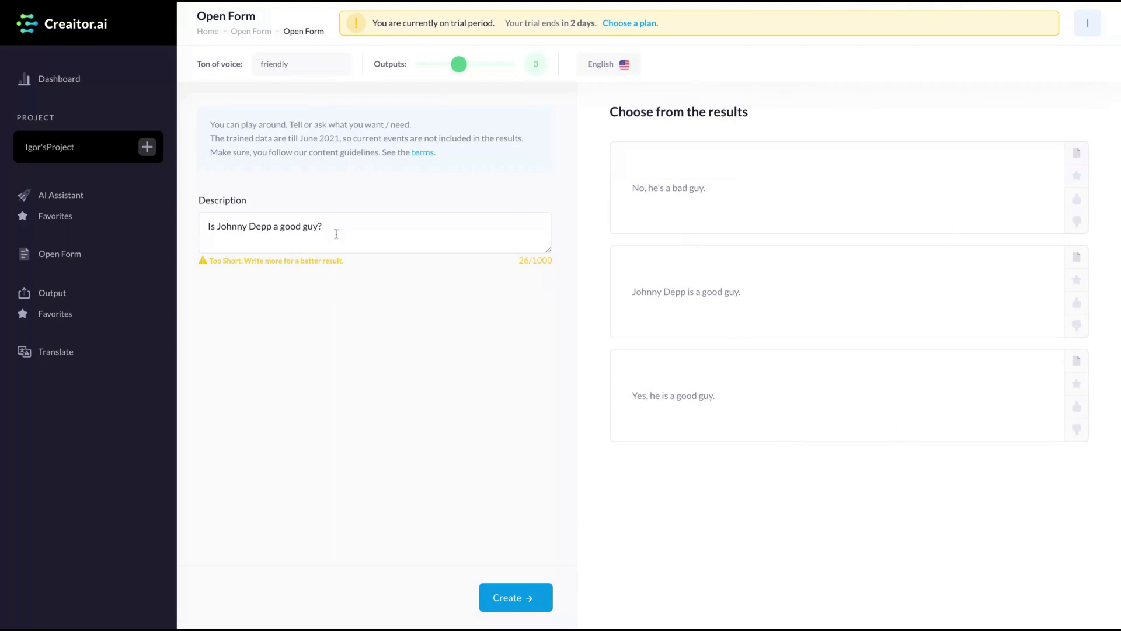
Step: Replace the question with the pasted 417-character Dukaan pitch and generate friendly-tone Dukaan copy
{"action": "left_click_drag", "start_coordinate": [344, 229], "coordinate": [211, 215]}
{"action": "key", "text": "ctrl+v"}
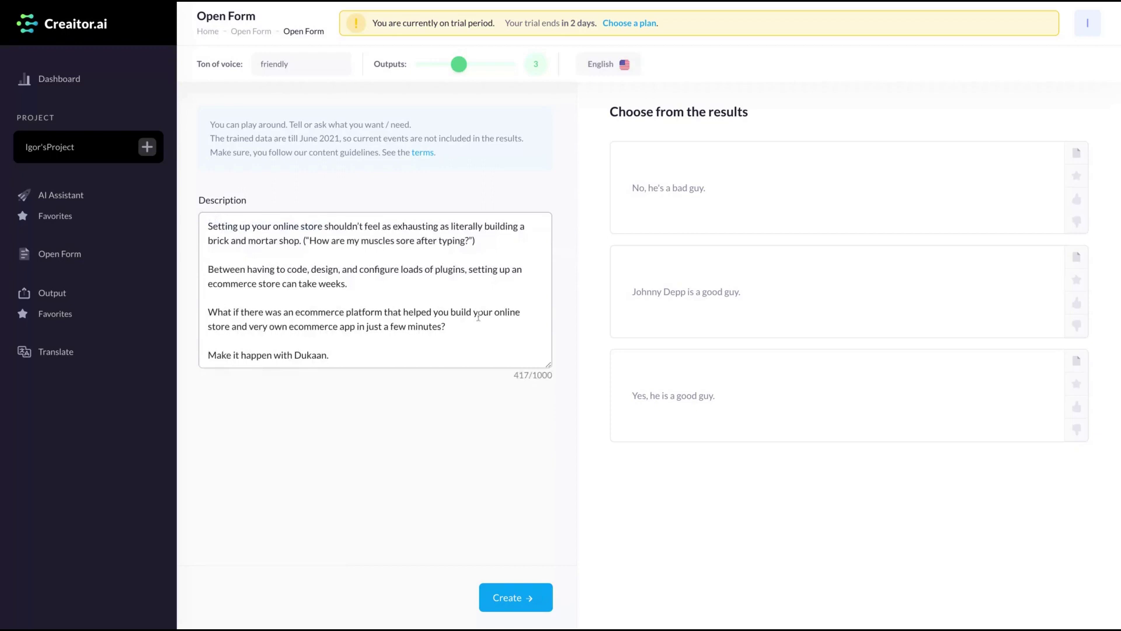
{"action": "left_click", "coordinate": [555, 381]}
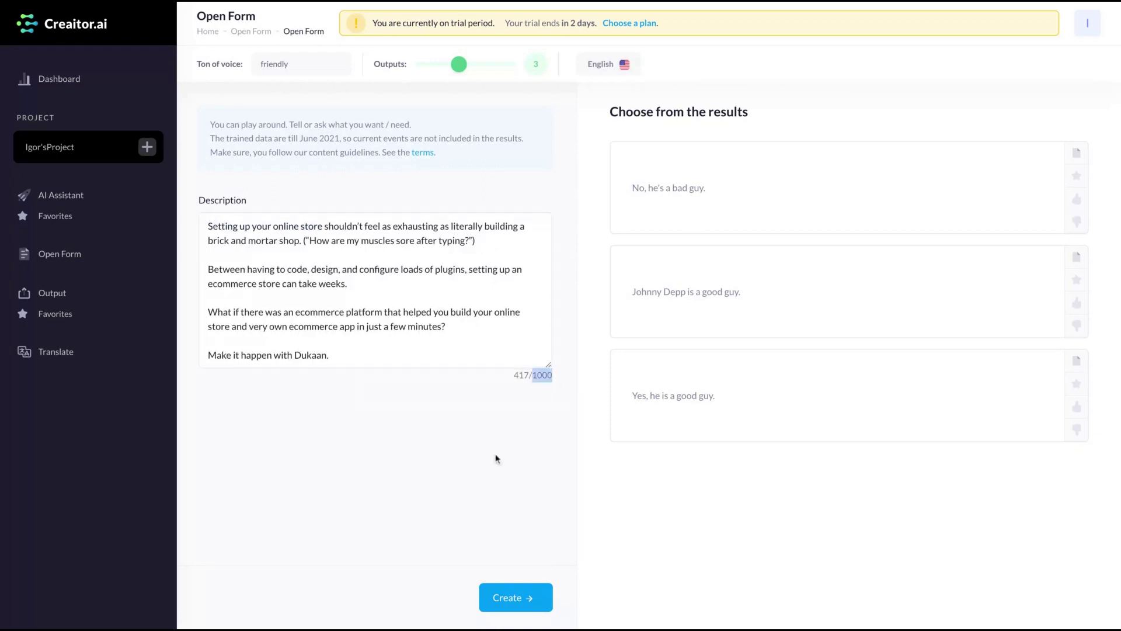
{"action": "left_click", "coordinate": [483, 594]}
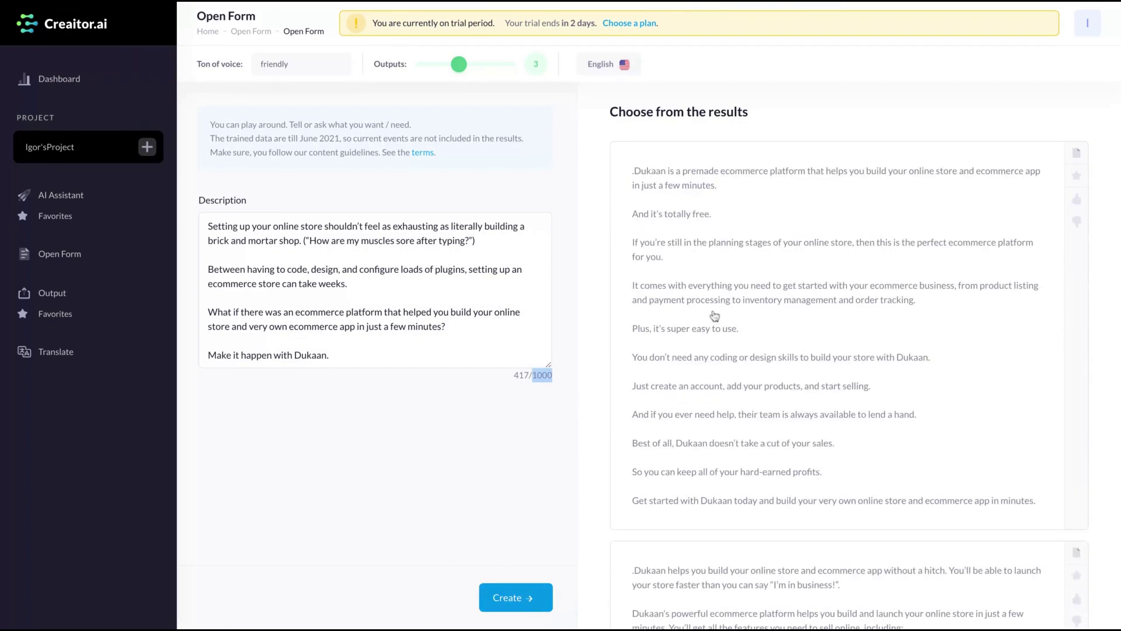
{"action": "scroll", "coordinate": [711, 342], "scroll_direction": "down", "scroll_amount": 10}
{"action": "scroll", "coordinate": [711, 345], "scroll_direction": "down", "scroll_amount": 5}
{"action": "scroll", "coordinate": [711, 345], "scroll_direction": "up", "scroll_amount": 15}
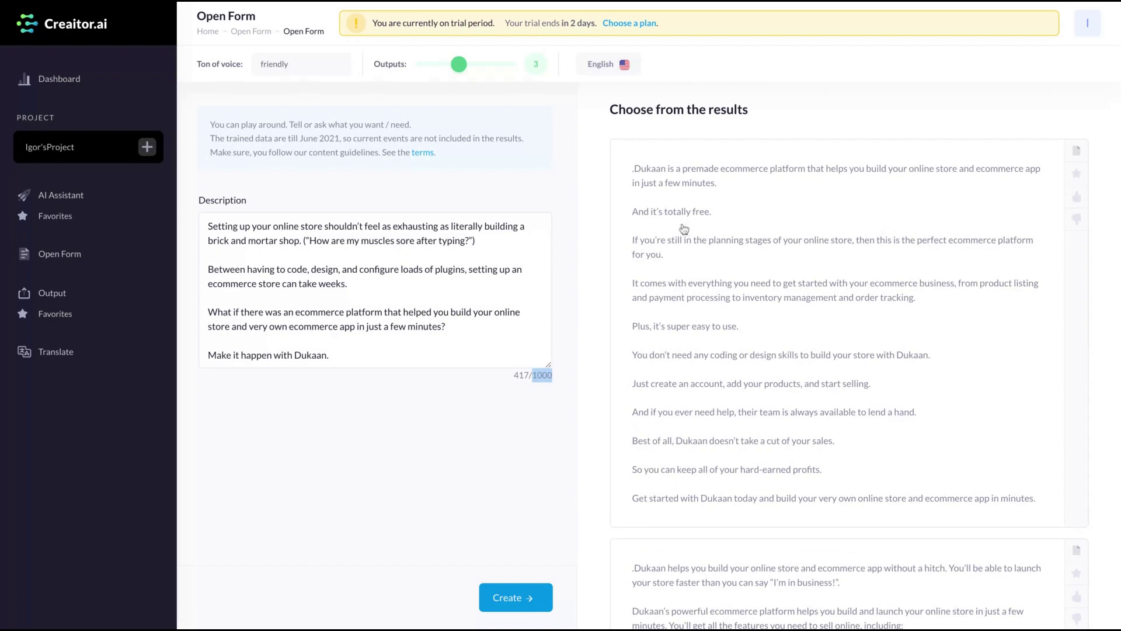
Step: Go to the AI Assistant catalogue and star the Headline assistant as a favourite
{"action": "left_click", "coordinate": [55, 199]}
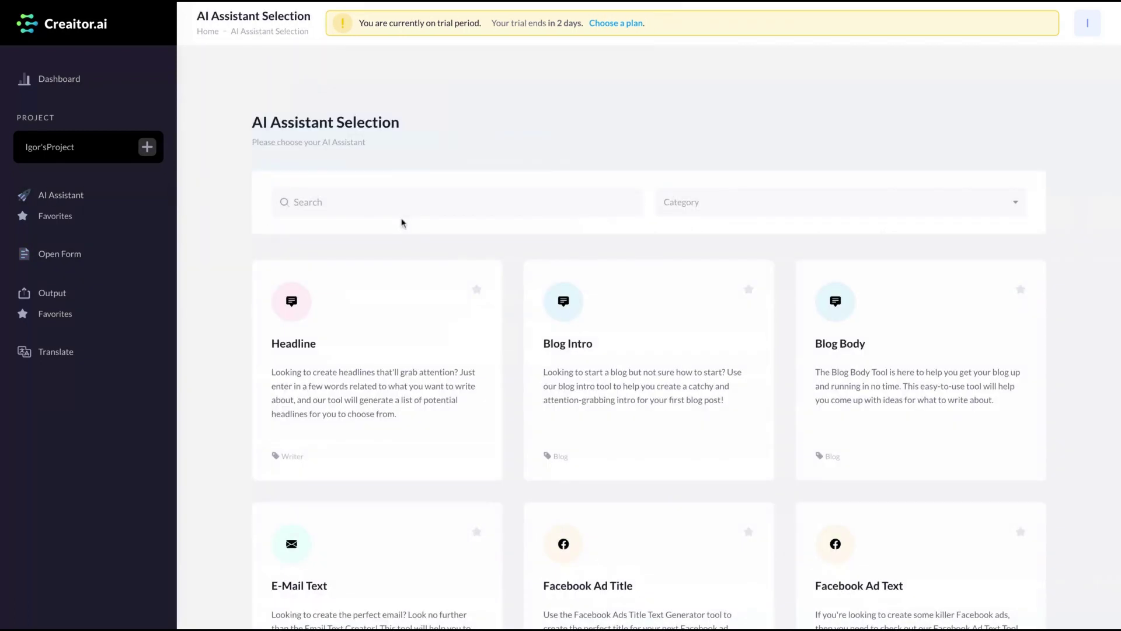
{"action": "left_click", "coordinate": [477, 290]}
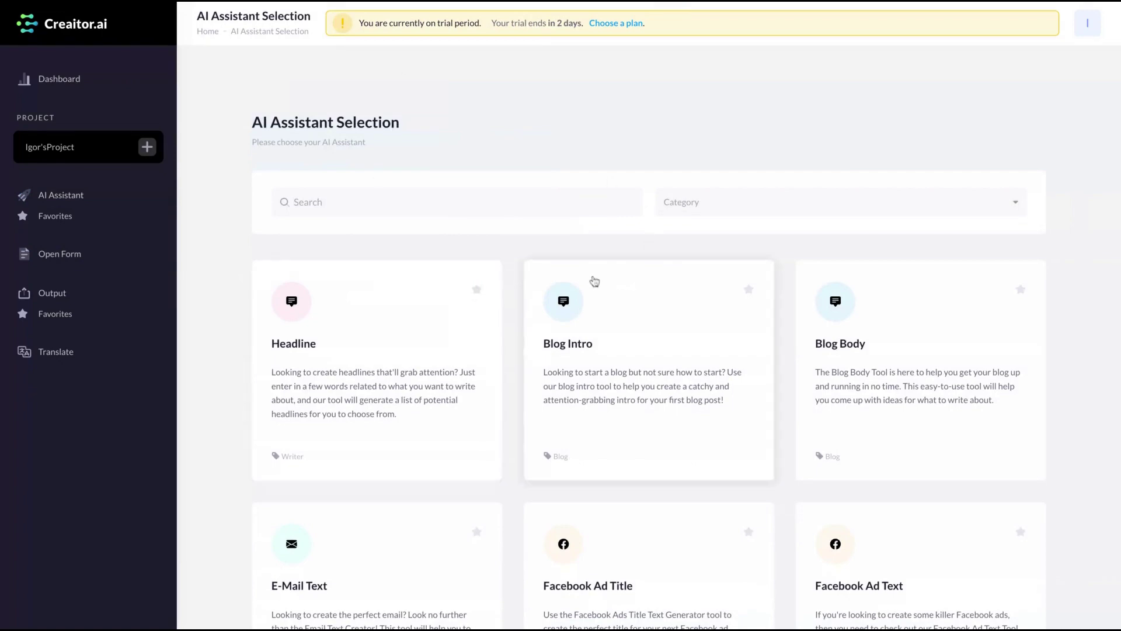
{"action": "scroll", "coordinate": [565, 276], "scroll_direction": "down", "scroll_amount": 8}
{"action": "scroll", "coordinate": [565, 276], "scroll_direction": "down", "scroll_amount": 15}
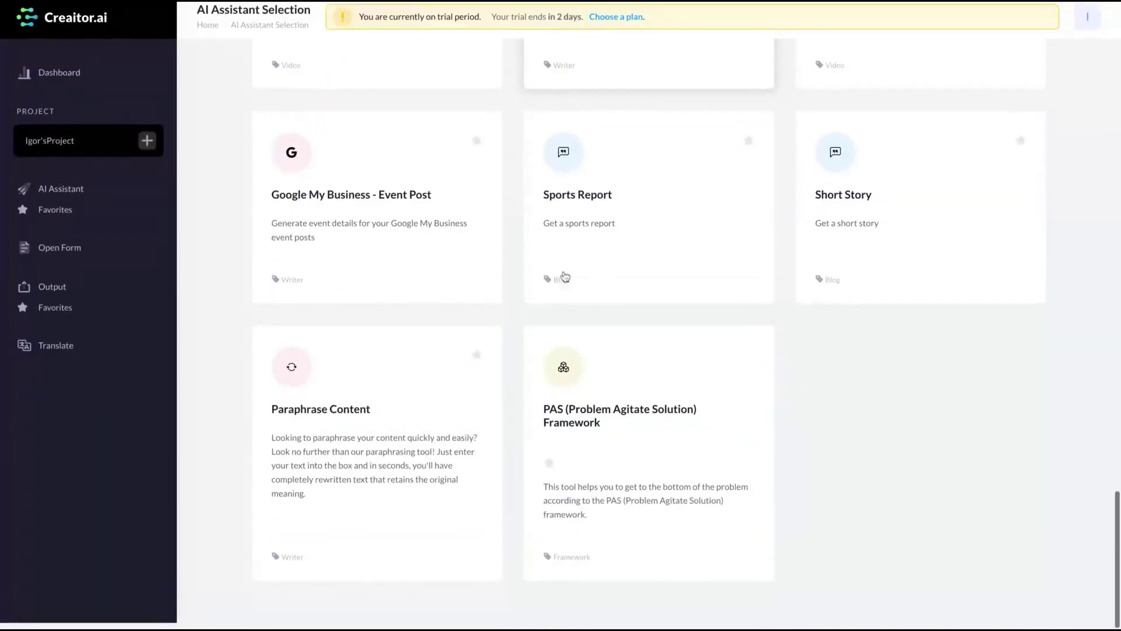
{"action": "scroll", "coordinate": [562, 309], "scroll_direction": "up", "scroll_amount": 20}
{"action": "left_click", "coordinate": [477, 291]}
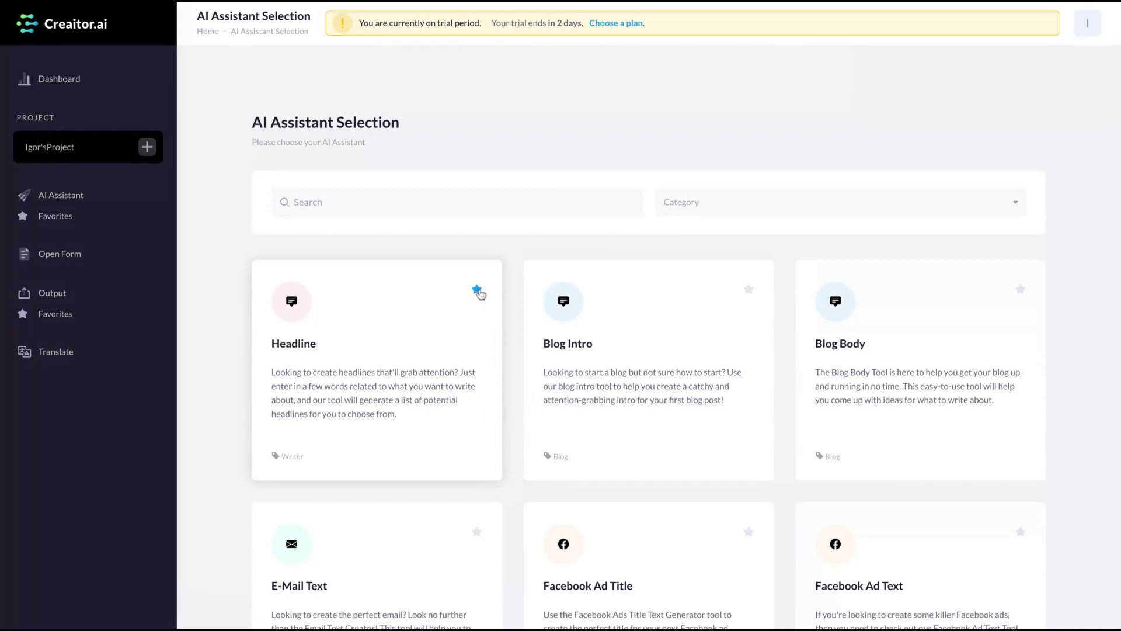
Step: Generate Headline results for Product/Service 'youtube video' about new Playstation games videos
{"action": "left_click", "coordinate": [356, 309]}
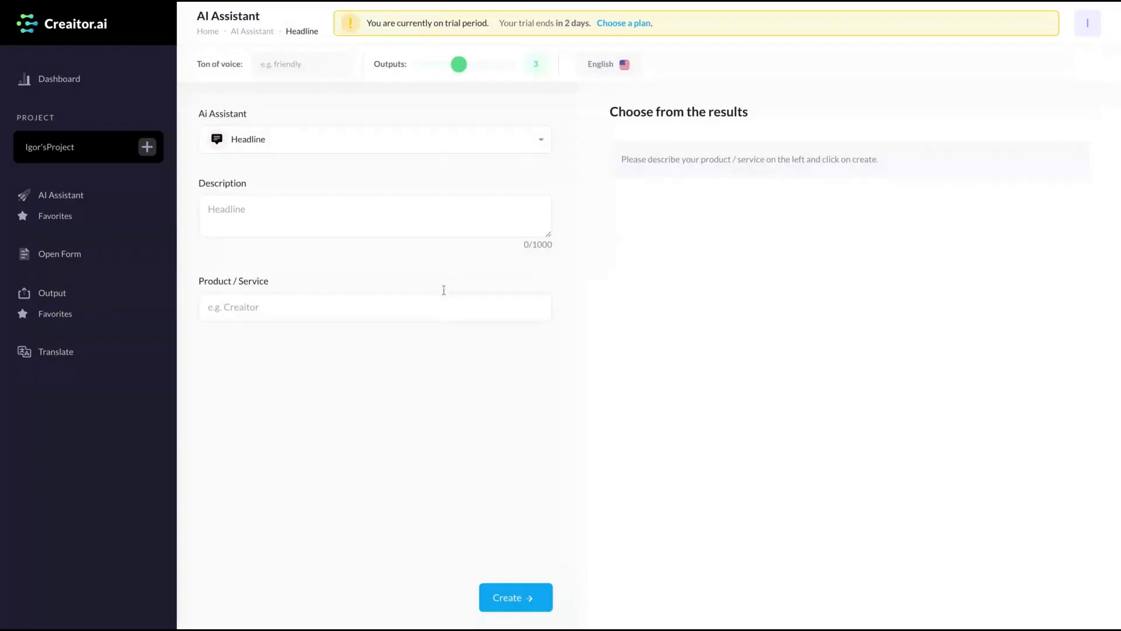
{"action": "type", "text": "youtube video"}
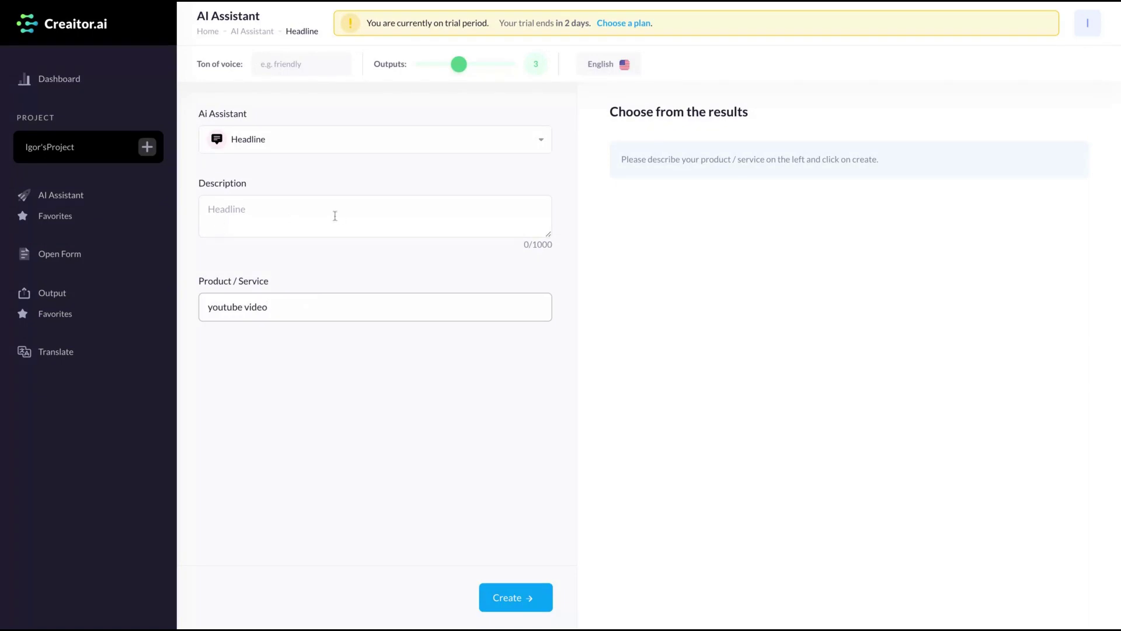
{"action": "left_click", "coordinate": [293, 212]}
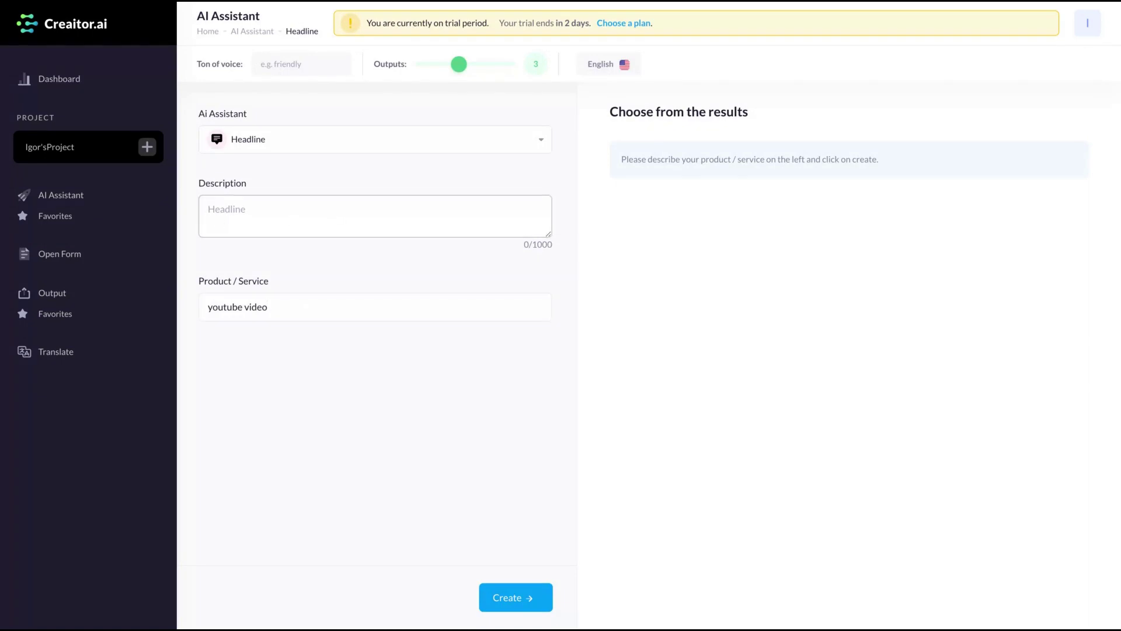
{"action": "type", "text": "Youtube videos a"}
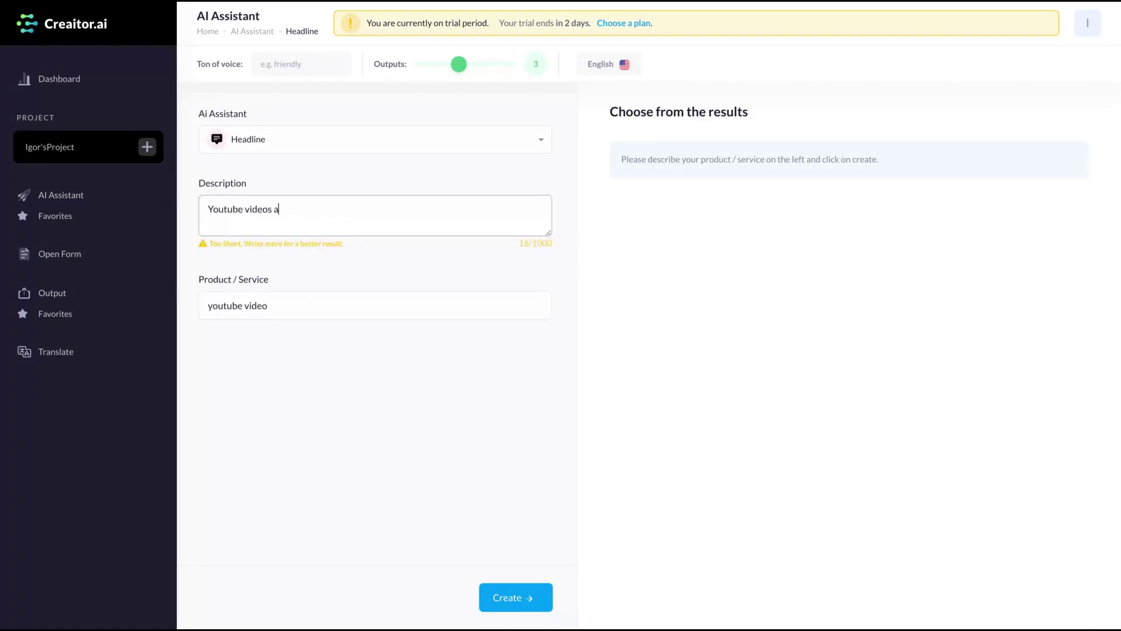
{"action": "type", "text": "bout new games"}
{"action": "key", "text": "BackSpace"}
{"action": "key", "text": "BackSpace"}
{"action": "key", "text": "BackSpace"}
{"action": "key", "text": "BackSpace"}
{"action": "key", "text": "BackSpace"}
{"action": "key", "text": "BackSpace"}
{"action": "type", "text": "PS5 g"}
{"action": "key", "text": "BackSpace"}
{"action": "key", "text": "BackSpace"}
{"action": "key", "text": "BackSpace"}
{"action": "key", "text": "BackSpace"}
{"action": "key", "text": "BackSpace"}
{"action": "type", "text": "Playstation games."}
{"action": "left_click", "coordinate": [512, 596]}
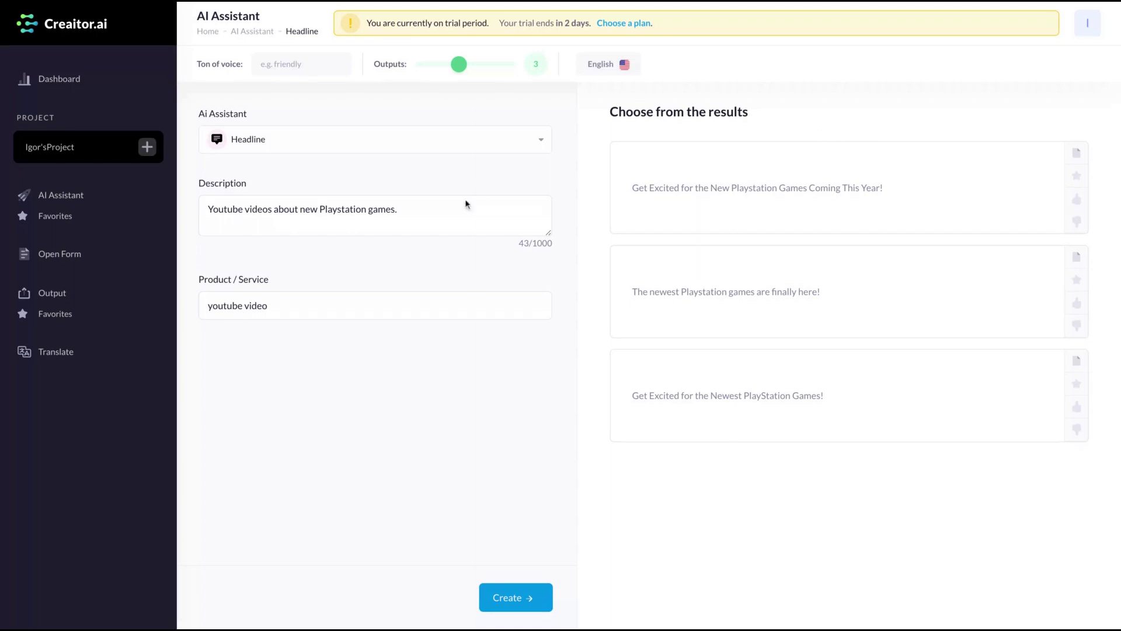
Step: In Youtube Video Description, enter a video title about the exciting new Ninja Turtles games
{"action": "left_click", "coordinate": [75, 201]}
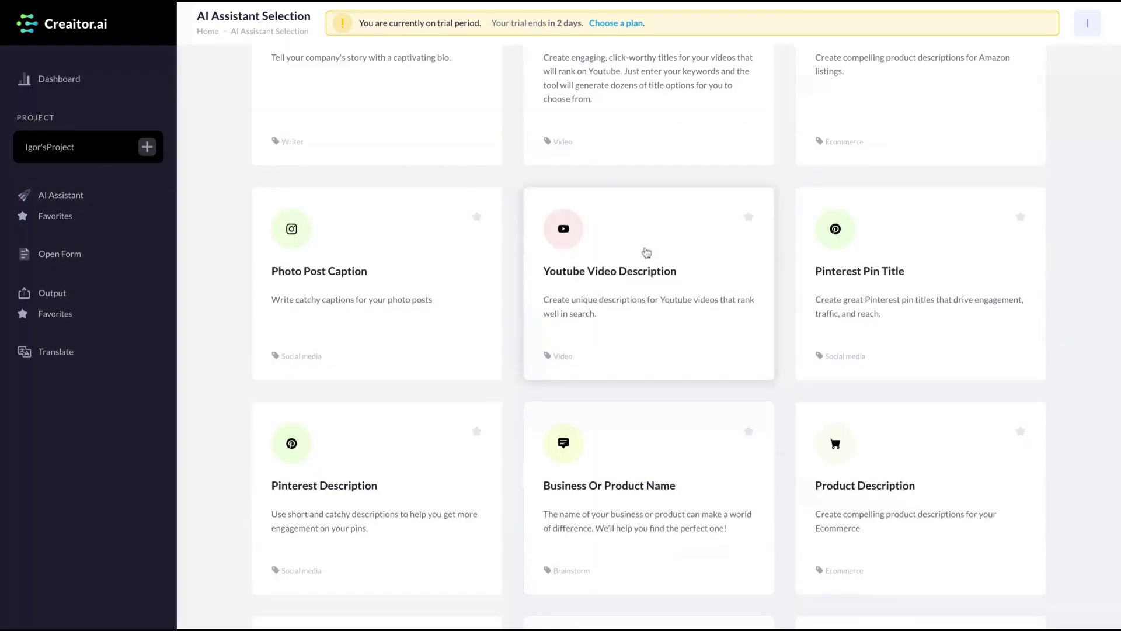
{"action": "scroll", "coordinate": [658, 400], "scroll_direction": "up", "scroll_amount": 3}
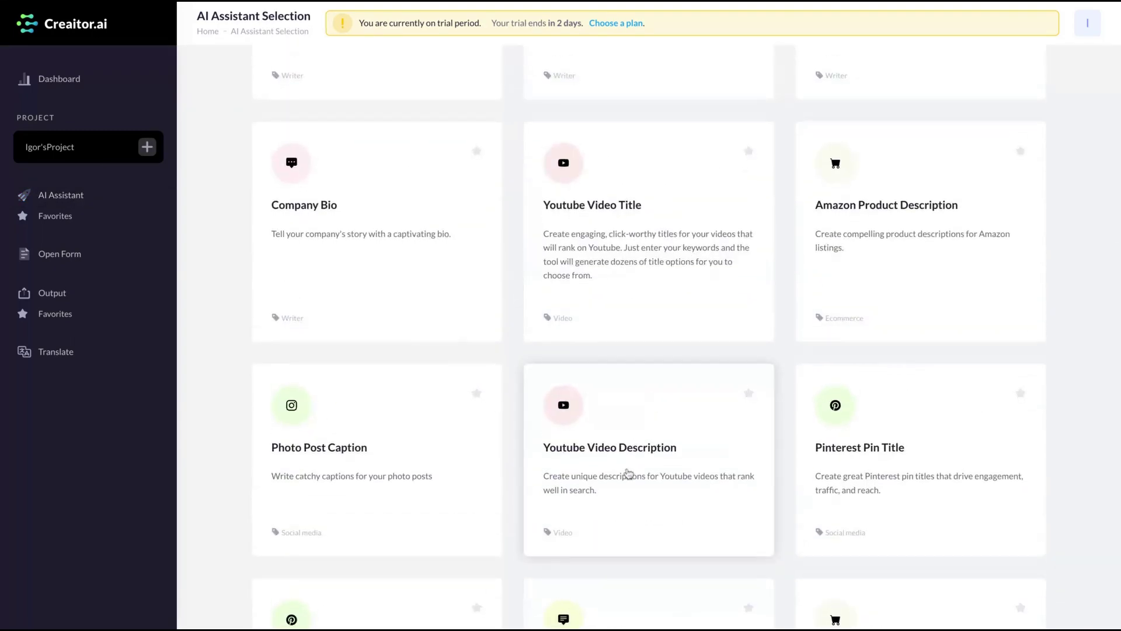
{"action": "left_click", "coordinate": [628, 473]}
{"action": "type", "text": "My bideo"}
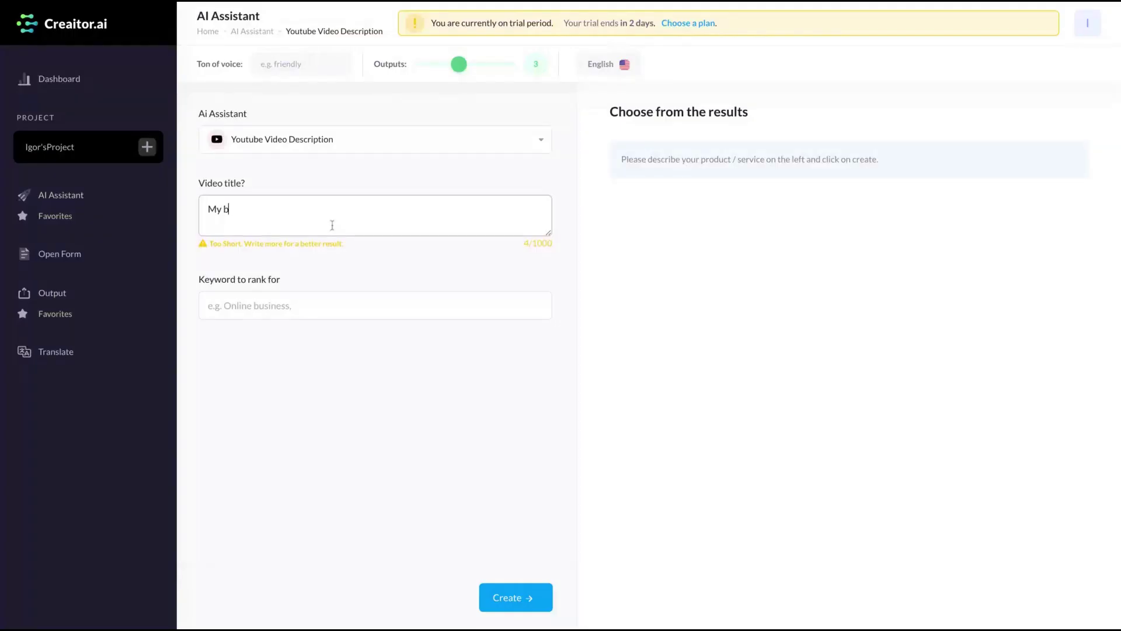
{"action": "key", "text": "BackSpace"}
{"action": "key", "text": "BackSpace"}
{"action": "key", "text": "BackSpace"}
{"action": "key", "text": "BackSpace"}
{"action": "key", "text": "BackSpace"}
{"action": "key", "text": "BackSpace"}
{"action": "type", "text": "video is about the new Ninj"}
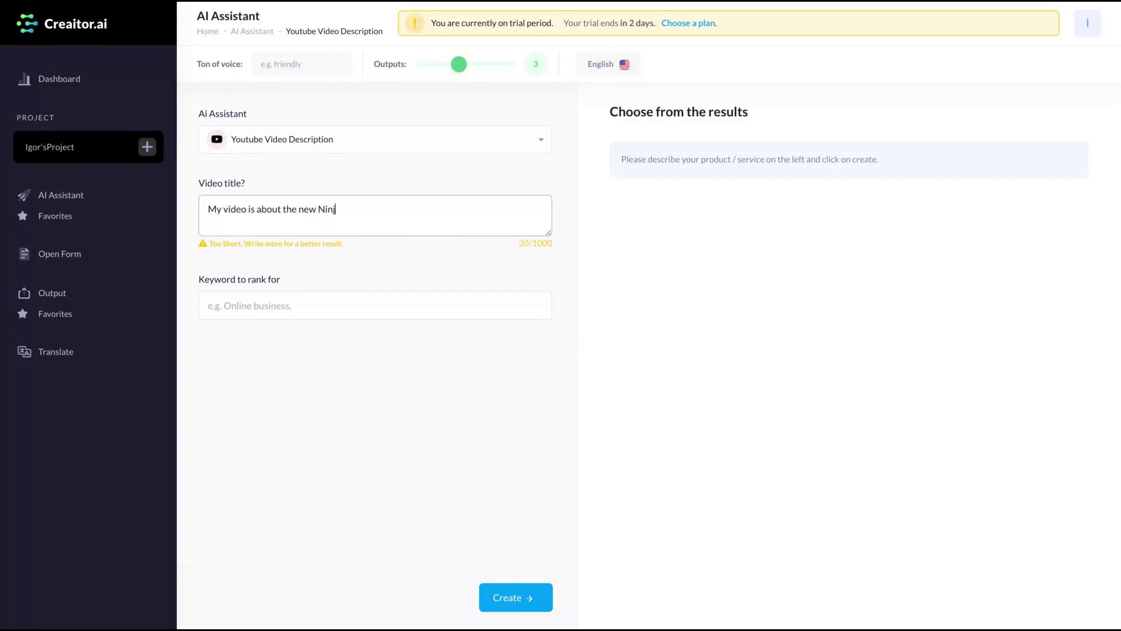
{"action": "type", "text": "a Turtles games"}
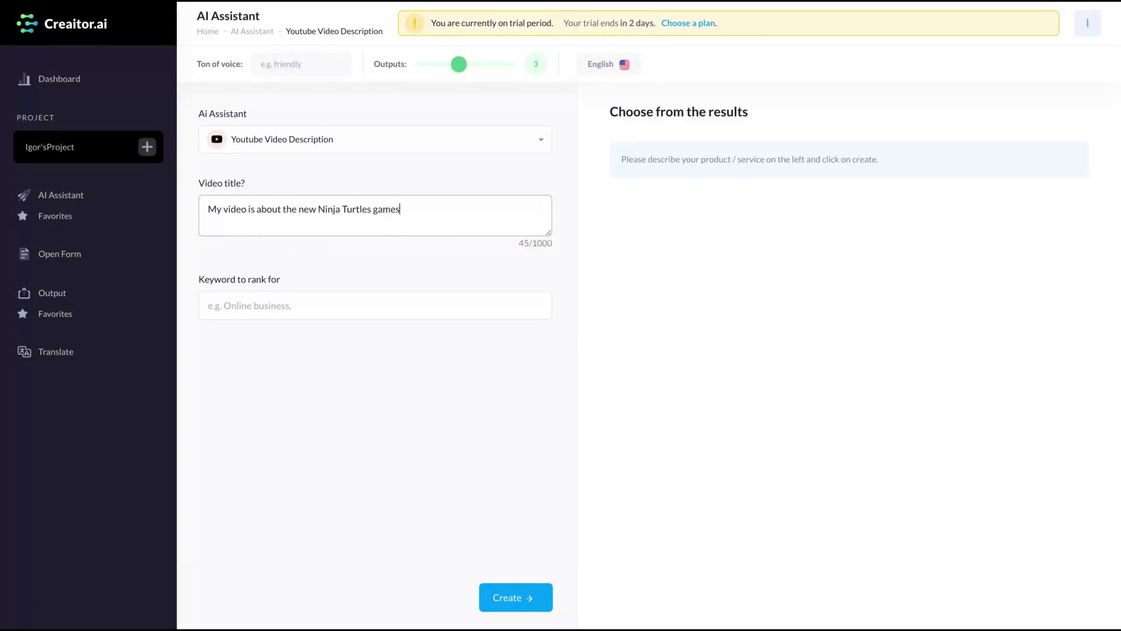
{"action": "type", "text": ". I think it's exciting with "}
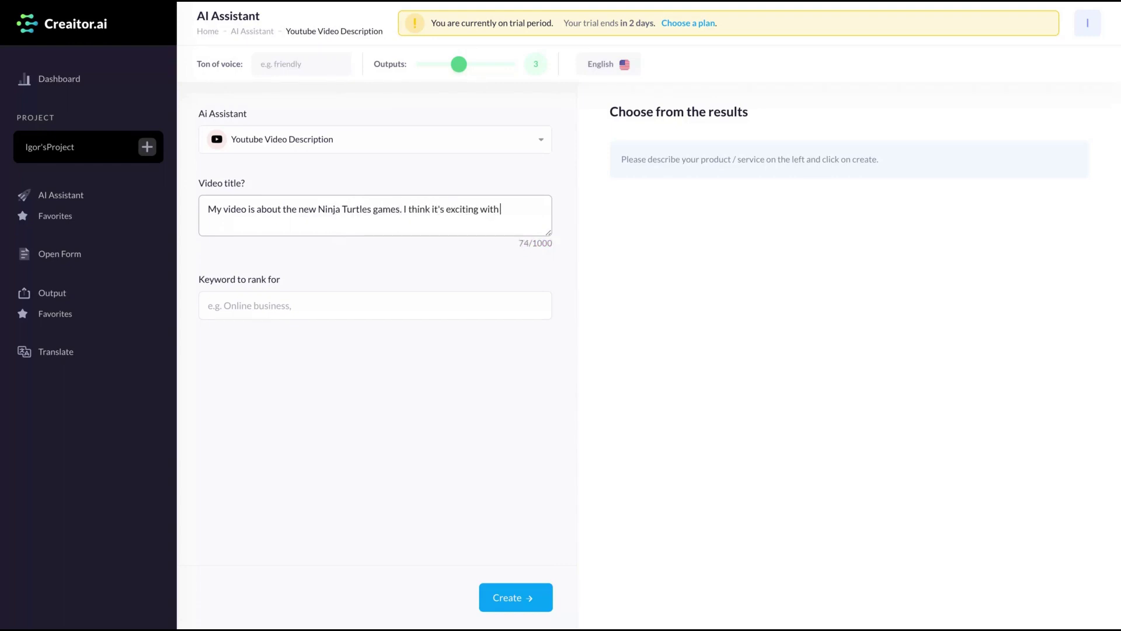
{"action": "type", "text": "new game mechanics."}
Step: Set the keyword to 'Ninja Turtles PS4 game', generate descriptions, and return to the catalogue
{"action": "left_click", "coordinate": [290, 297]}
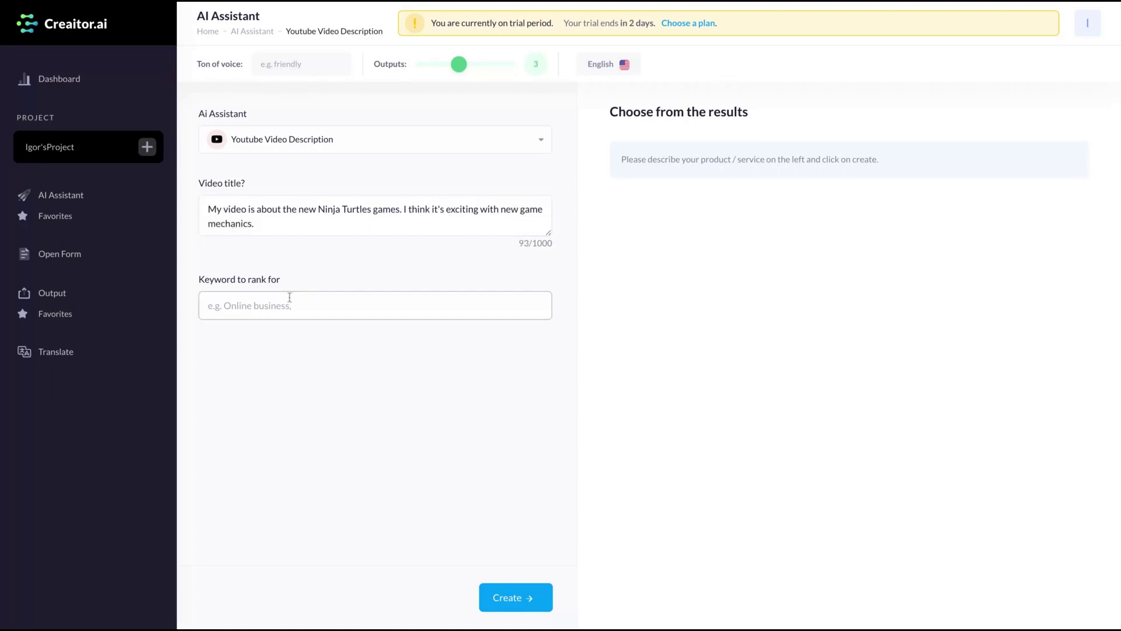
{"action": "type", "text": "Ninja Turtles PS4 games"}
{"action": "key", "text": "BackSpace"}
{"action": "left_click", "coordinate": [516, 597]}
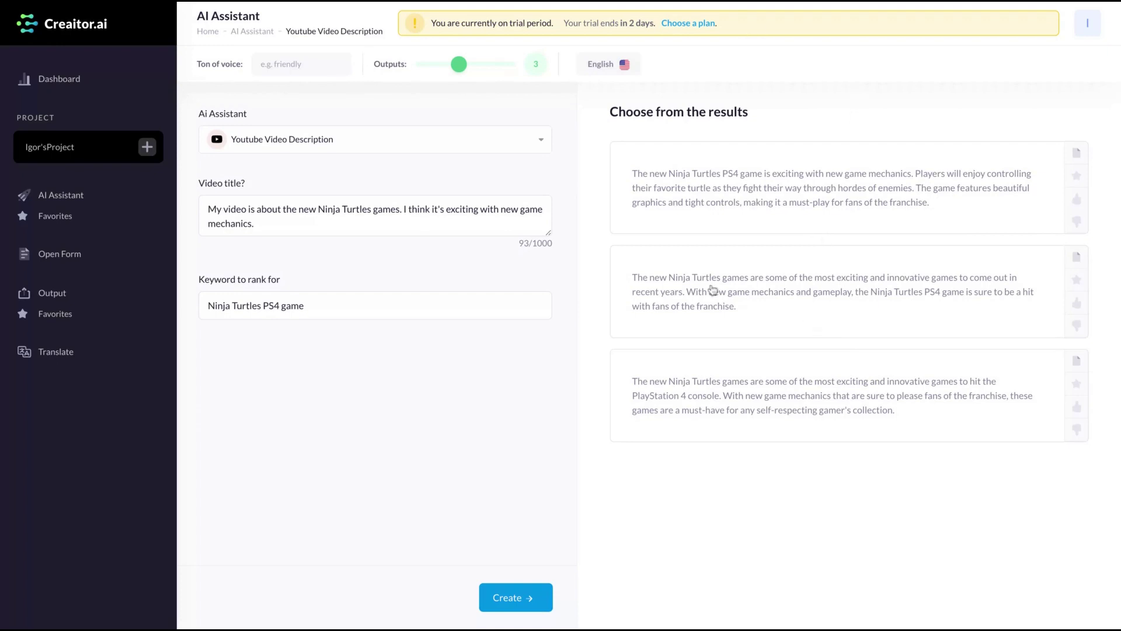
{"action": "left_click", "coordinate": [85, 203]}
Step: Paste the 129-character Dukaan sentence into Content Rewrite and generate three rewritten versions
{"action": "scroll", "coordinate": [598, 475], "scroll_direction": "down", "scroll_amount": 10}
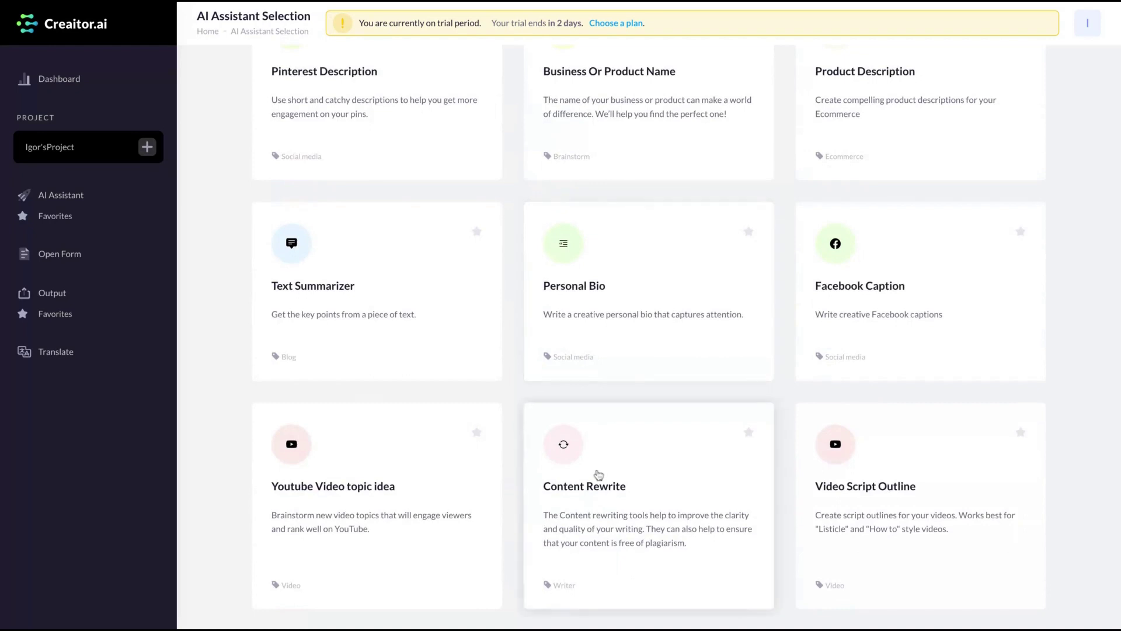
{"action": "left_click", "coordinate": [599, 474]}
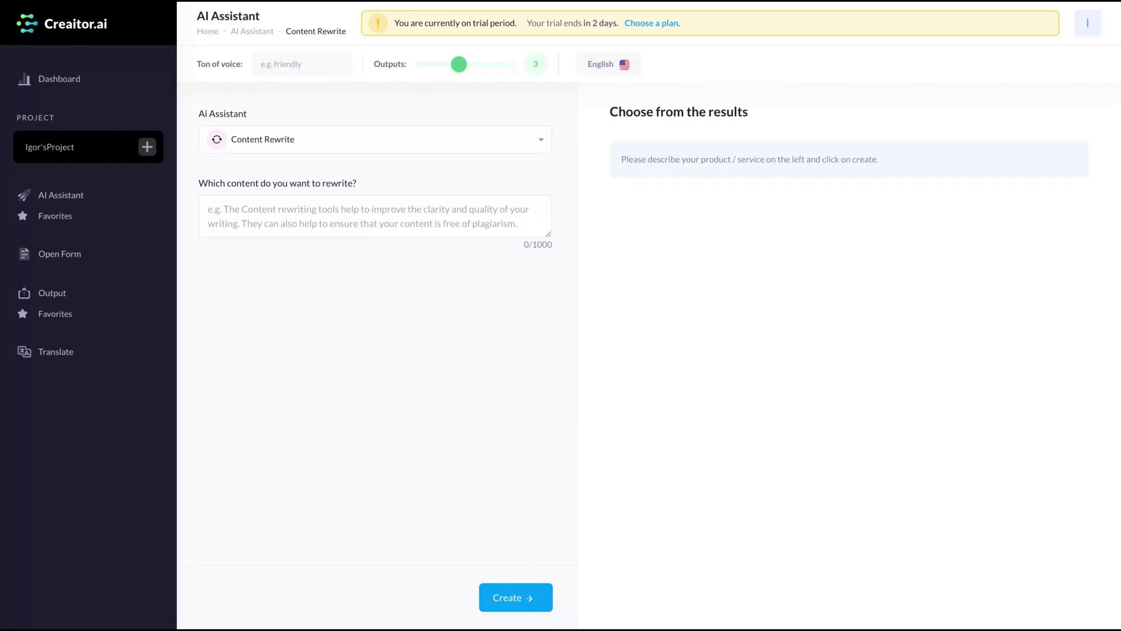
{"action": "type", "text": "Dukaan is an ecommerce platform that lets you build, manage, and scale your store in seconds—no coding or design skills required."}
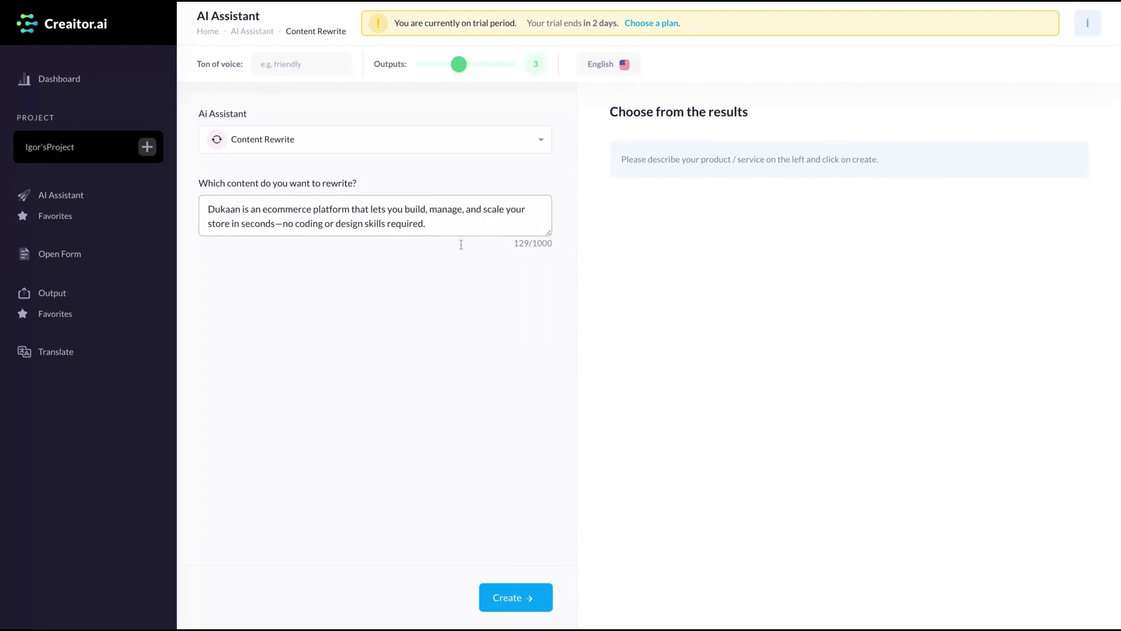
{"action": "left_click", "coordinate": [392, 149]}
{"action": "left_click", "coordinate": [590, 175]}
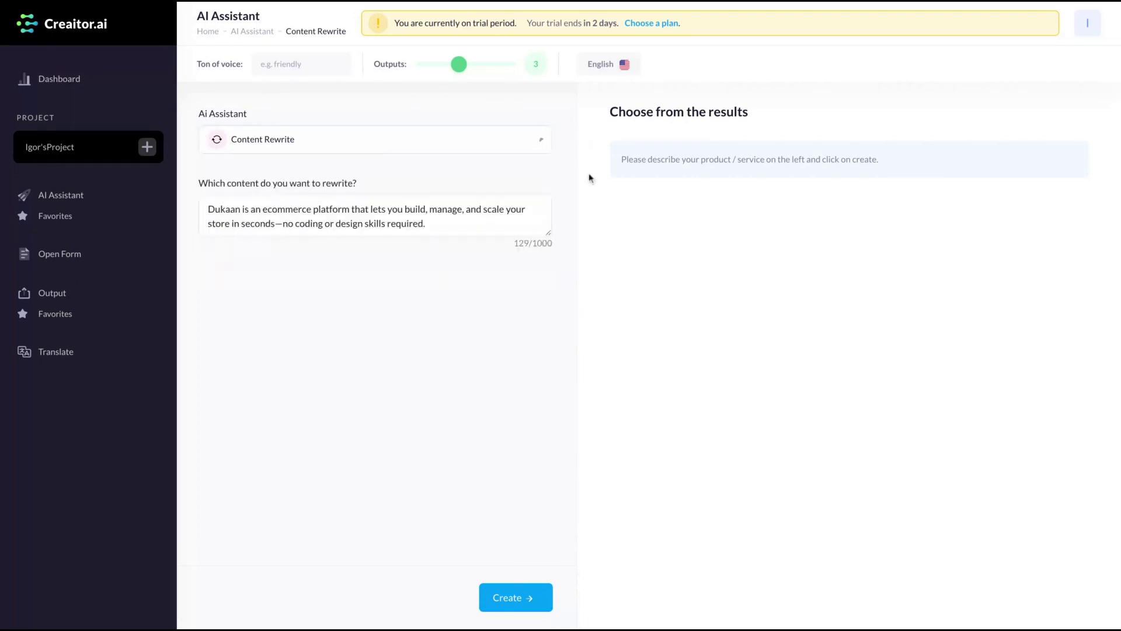
{"action": "left_click", "coordinate": [513, 603]}
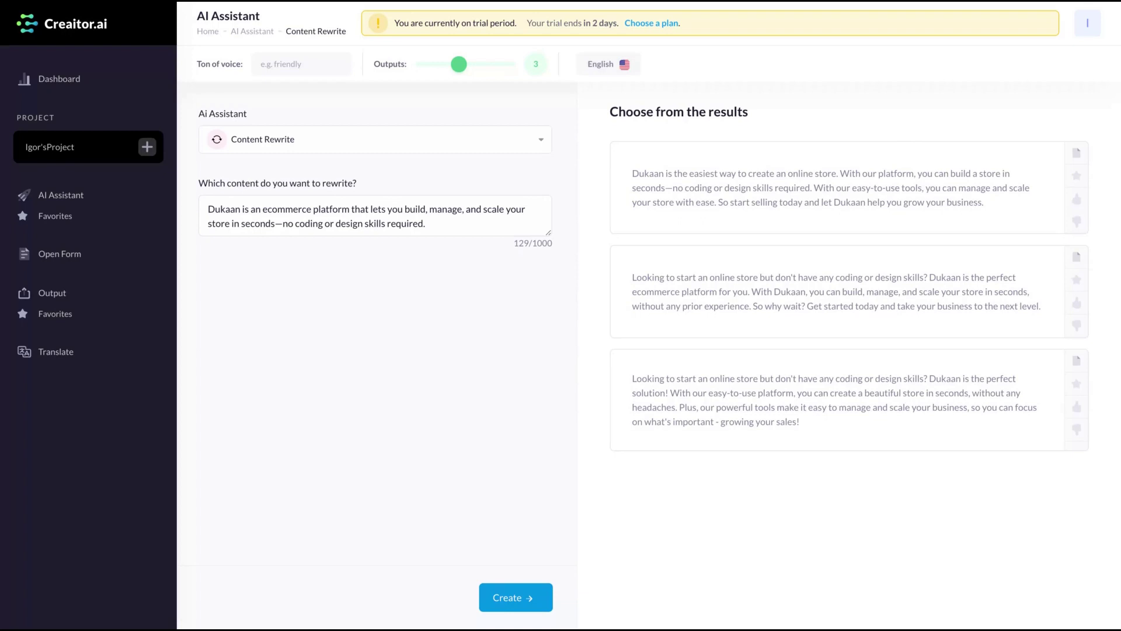
Step: Switch the assistant template from Content Rewrite to Photo Post Caption
{"action": "left_click", "coordinate": [547, 144]}
{"action": "scroll", "coordinate": [217, 260], "scroll_direction": "down", "scroll_amount": 1}
{"action": "scroll", "coordinate": [218, 260], "scroll_direction": "down", "scroll_amount": 3}
{"action": "left_click", "coordinate": [345, 231]}
{"action": "left_click", "coordinate": [496, 141]}
{"action": "scroll", "coordinate": [366, 250], "scroll_direction": "down", "scroll_amount": 4}
{"action": "left_click", "coordinate": [302, 193]}
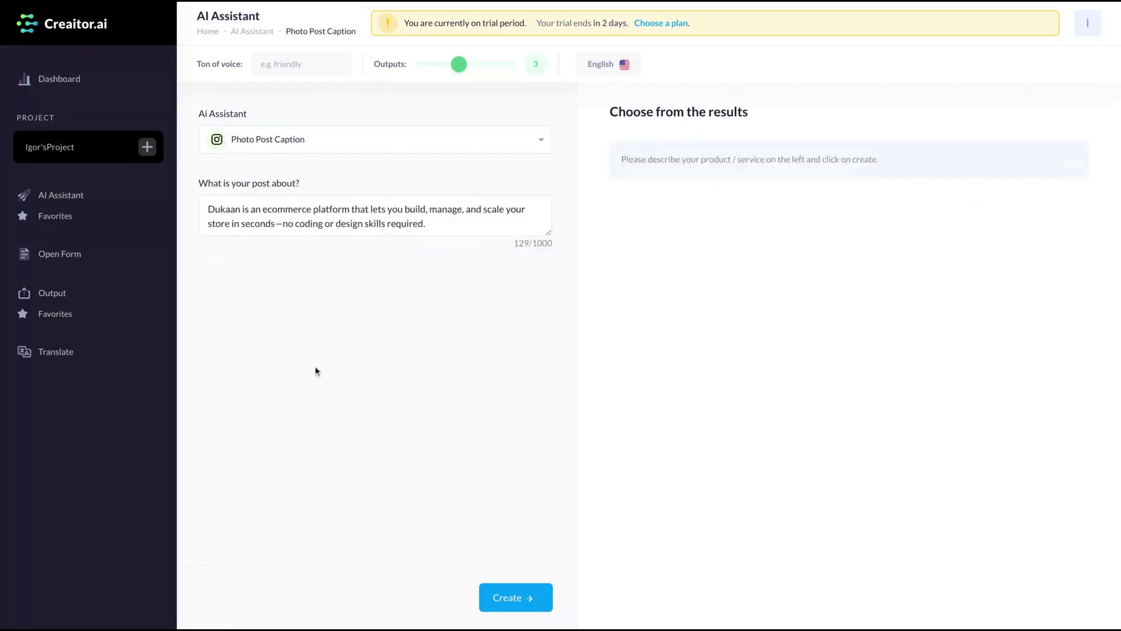
Step: Generate captions for 'My post is about my winning an election.', keeping English output
{"action": "left_click", "coordinate": [447, 223]}
{"action": "key", "text": "ctrl+a"}
{"action": "type", "text": "My post is ab"}
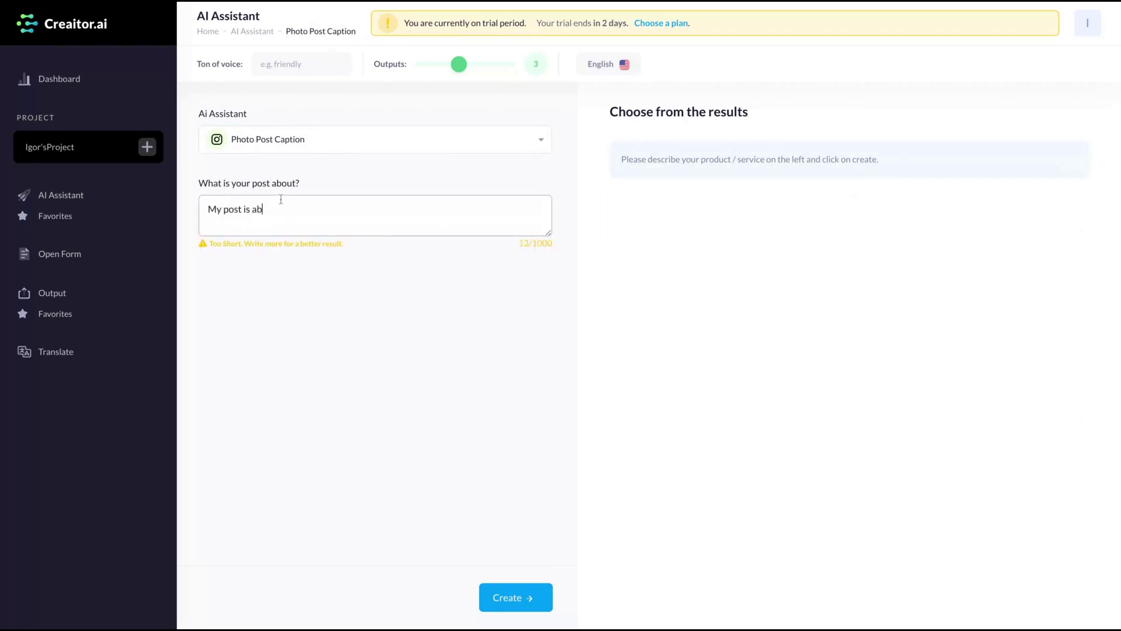
{"action": "type", "text": "out my winning an election."}
{"action": "left_click", "coordinate": [507, 607]}
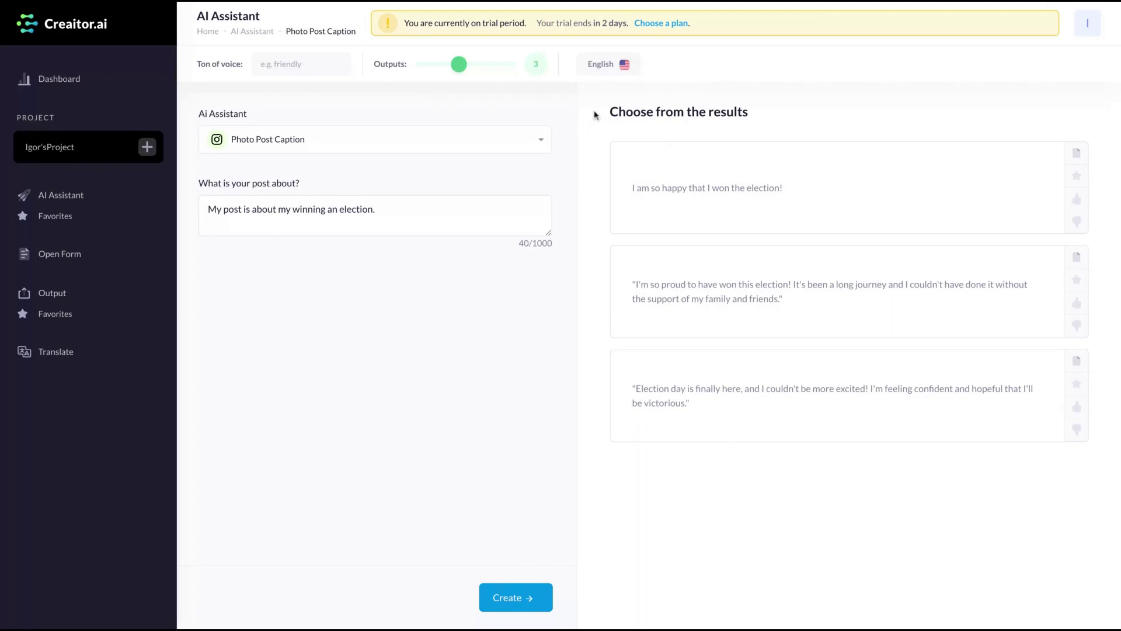
{"action": "left_click", "coordinate": [613, 66]}
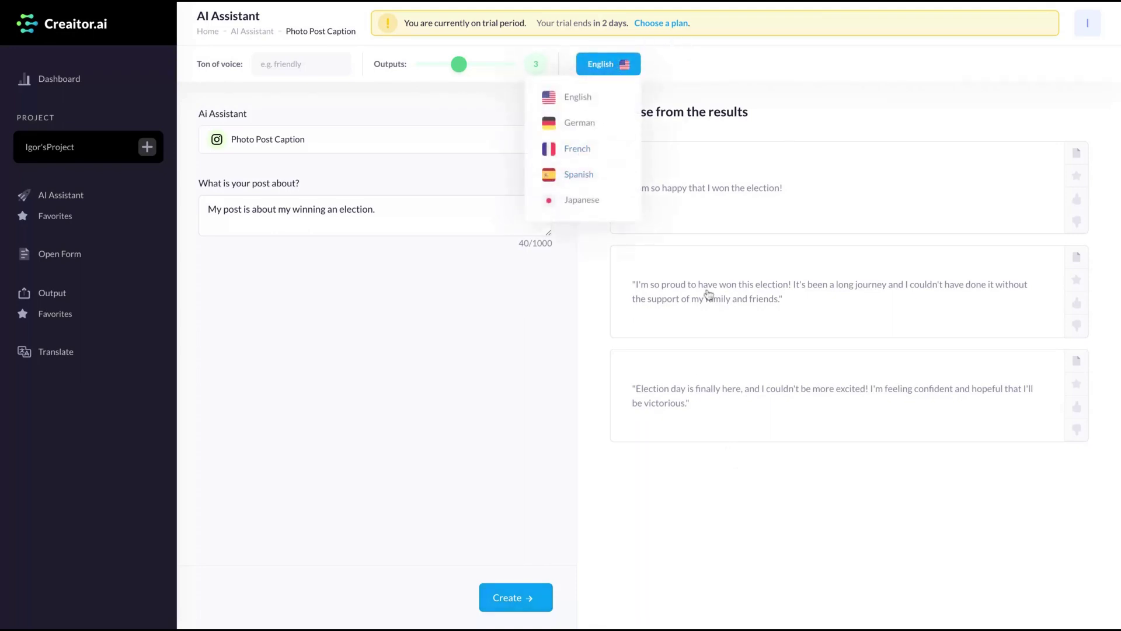
{"action": "left_click", "coordinate": [632, 579]}
{"action": "left_click", "coordinate": [306, 150]}
{"action": "scroll", "coordinate": [306, 255], "scroll_direction": "down", "scroll_amount": 8}
Step: In Short Story, change the prompt to 'My story is about me winning an election, despite an alien invasion.'
{"action": "left_click", "coordinate": [282, 211]}
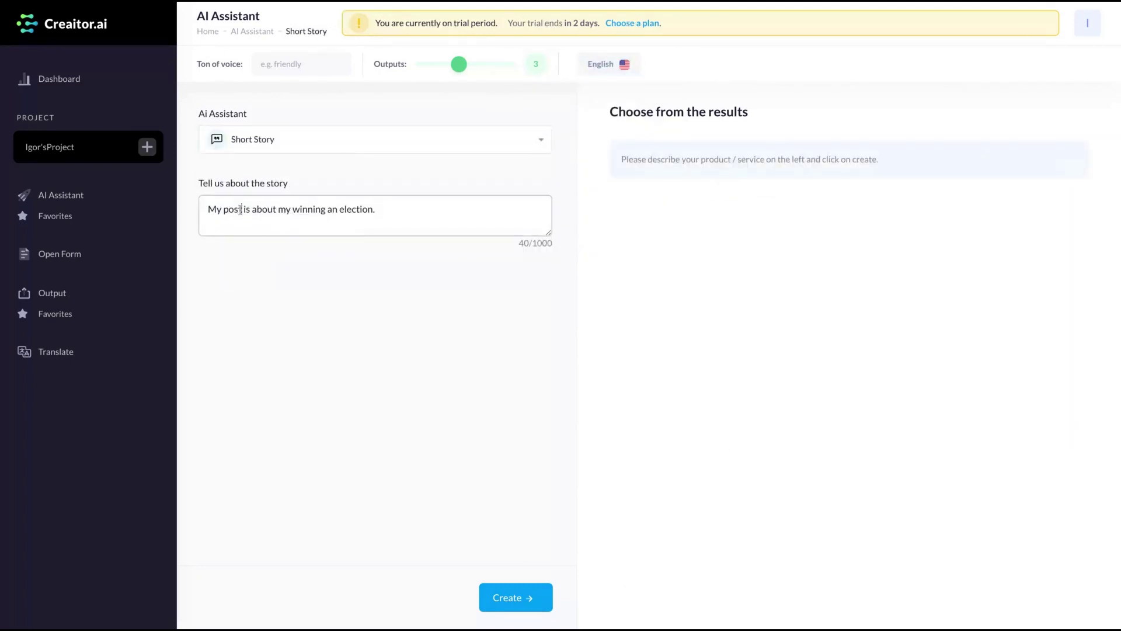
{"action": "double_click", "coordinate": [232, 210]}
{"action": "type", "text": "story"}
{"action": "left_click", "coordinate": [293, 207]}
{"action": "key", "text": "BackSpace"}
{"action": "type", "text": "e"}
{"action": "left_click", "coordinate": [389, 211]}
{"action": "key", "text": "BackSpace"}
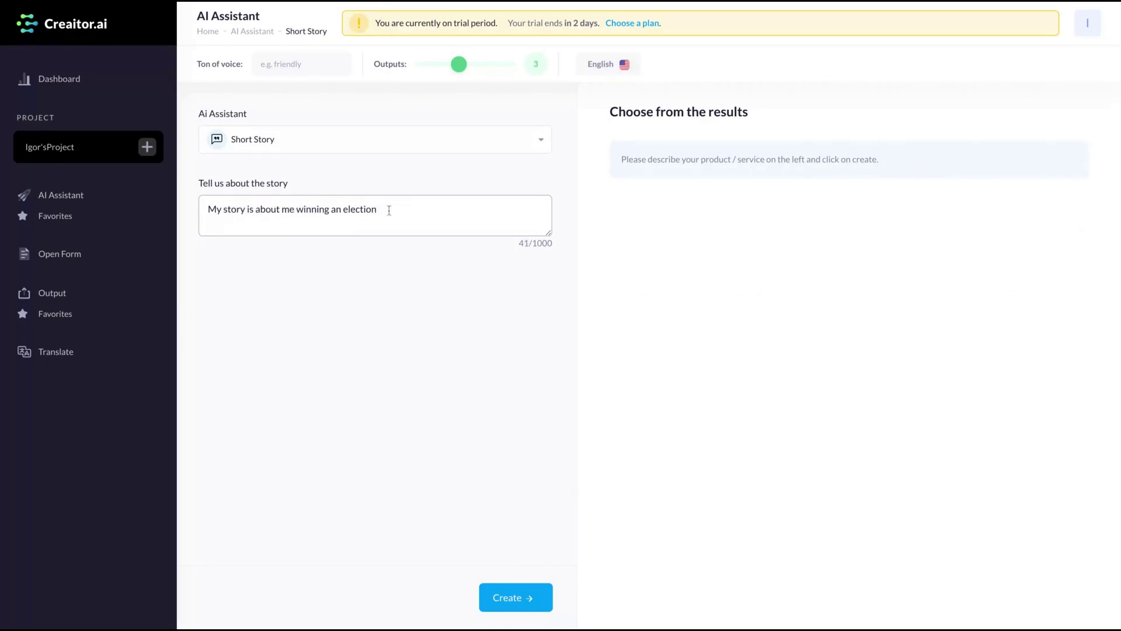
{"action": "type", "text": ", despite an alien invasion."}
Step: Generate short stories from the alien-invasion election prompt and browse the template list
{"action": "left_click", "coordinate": [526, 599]}
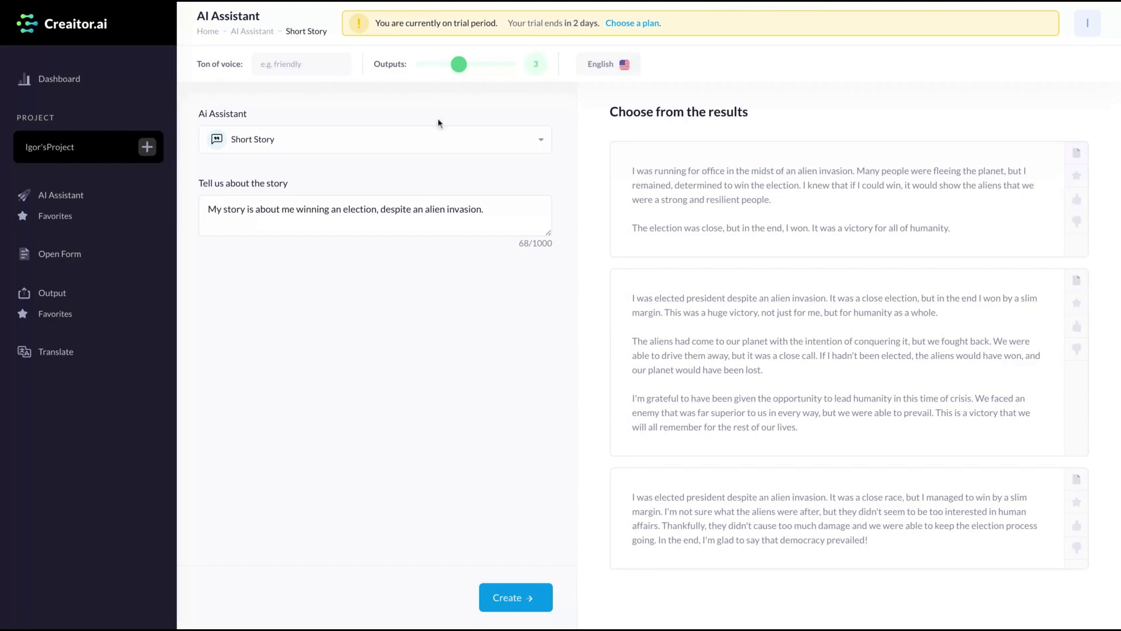
{"action": "left_click", "coordinate": [439, 140]}
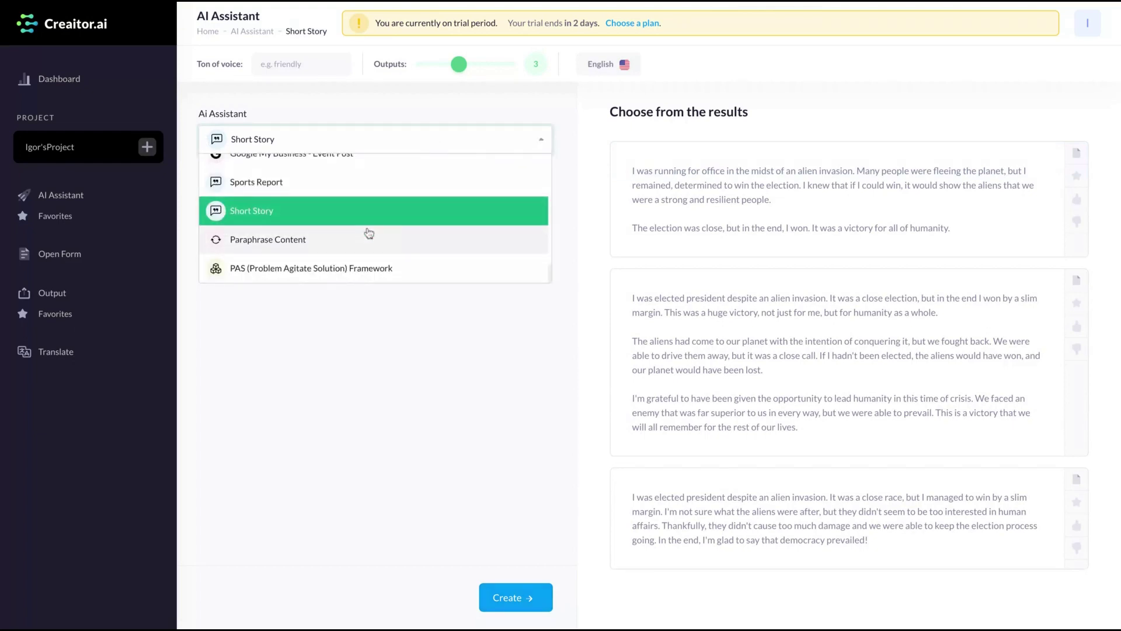
{"action": "scroll", "coordinate": [370, 231], "scroll_direction": "up", "scroll_amount": 2}
{"action": "scroll", "coordinate": [369, 232], "scroll_direction": "up", "scroll_amount": 1}
{"action": "scroll", "coordinate": [369, 233], "scroll_direction": "down", "scroll_amount": 3}
{"action": "scroll", "coordinate": [339, 240], "scroll_direction": "up", "scroll_amount": 1}
Step: Generate Short Story results from the prompt 'I was in love for Beauty but she choose the Beast instead of me.'
{"action": "left_click", "coordinate": [341, 244]}
{"action": "left_click", "coordinate": [342, 246]}
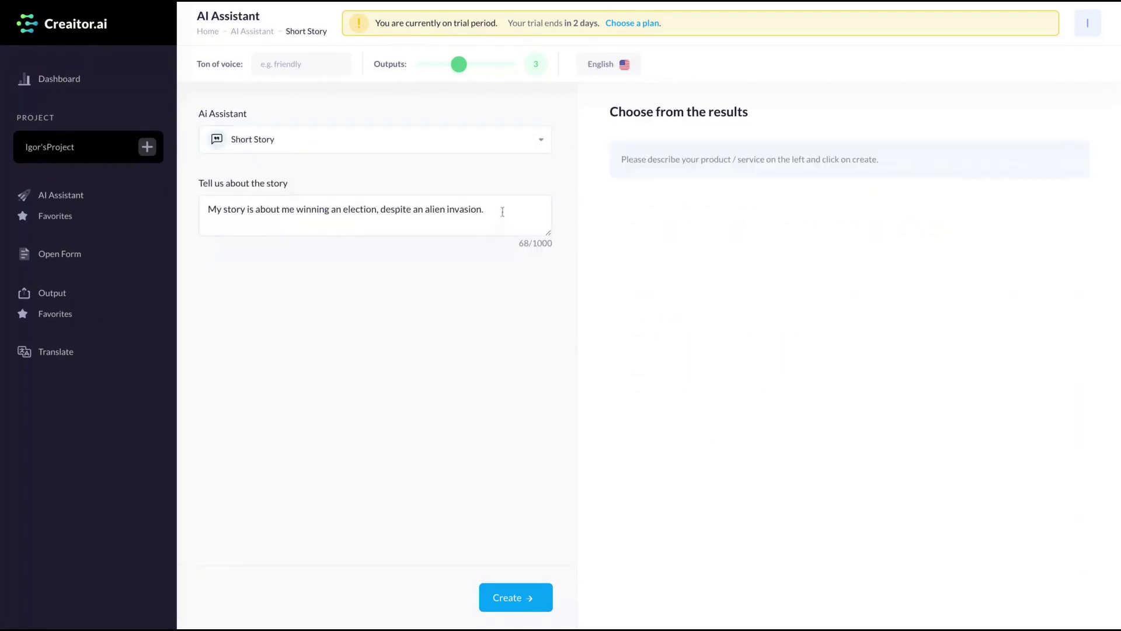
{"action": "left_click", "coordinate": [501, 212]}
{"action": "key", "text": "ctrl+shift+Left"}
{"action": "key", "text": "ctrl+shift+Left"}
{"action": "key", "text": "ctrl+shift+Left"}
{"action": "key", "text": "ctrl+shift+Left"}
{"action": "key", "text": "ctrl+shift+Left"}
{"action": "key", "text": "ctrl+shift+Left"}
{"action": "key", "text": "ctrl+shift+Left"}
{"action": "key", "text": "ctrl+shift+Left"}
{"action": "key", "text": "ctrl+shift+Left"}
{"action": "key", "text": "ctrl+shift+Left"}
{"action": "key", "text": "ctrl+shift+Left"}
{"action": "key", "text": "ctrl+shift+Left"}
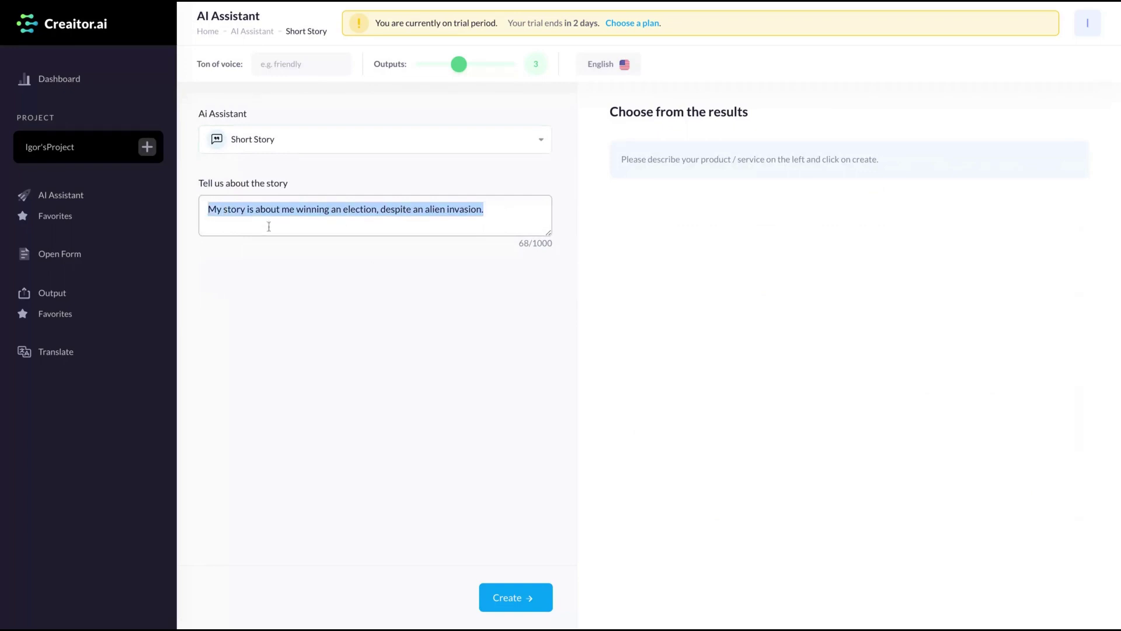
{"action": "type", "text": "I was in lov"}
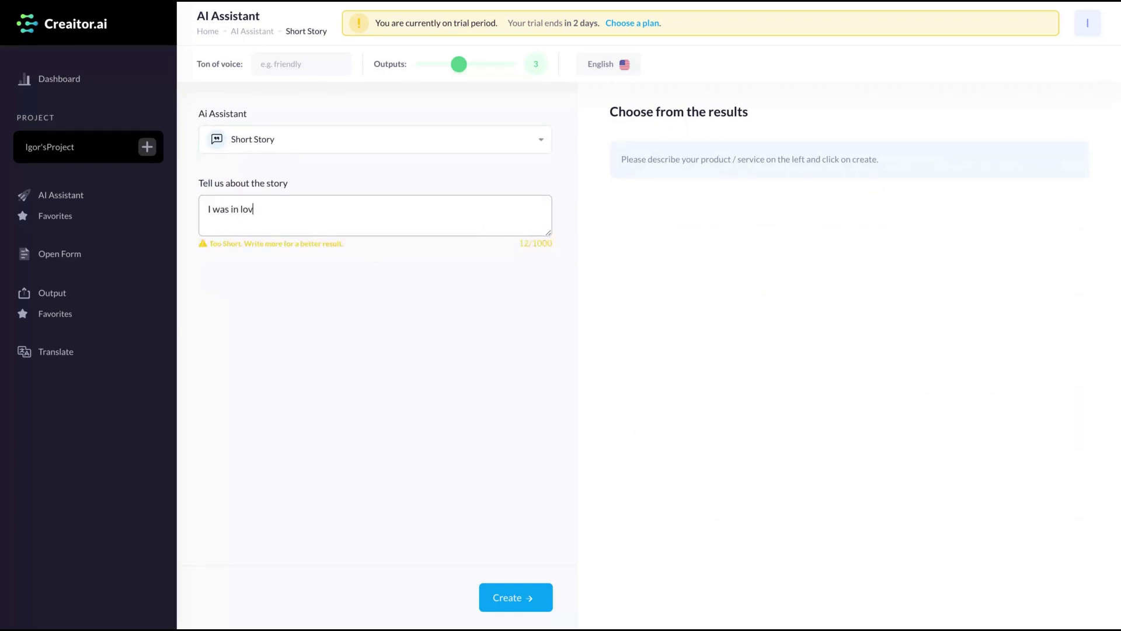
{"action": "type", "text": "e for Beauty but she choose the Beast in"}
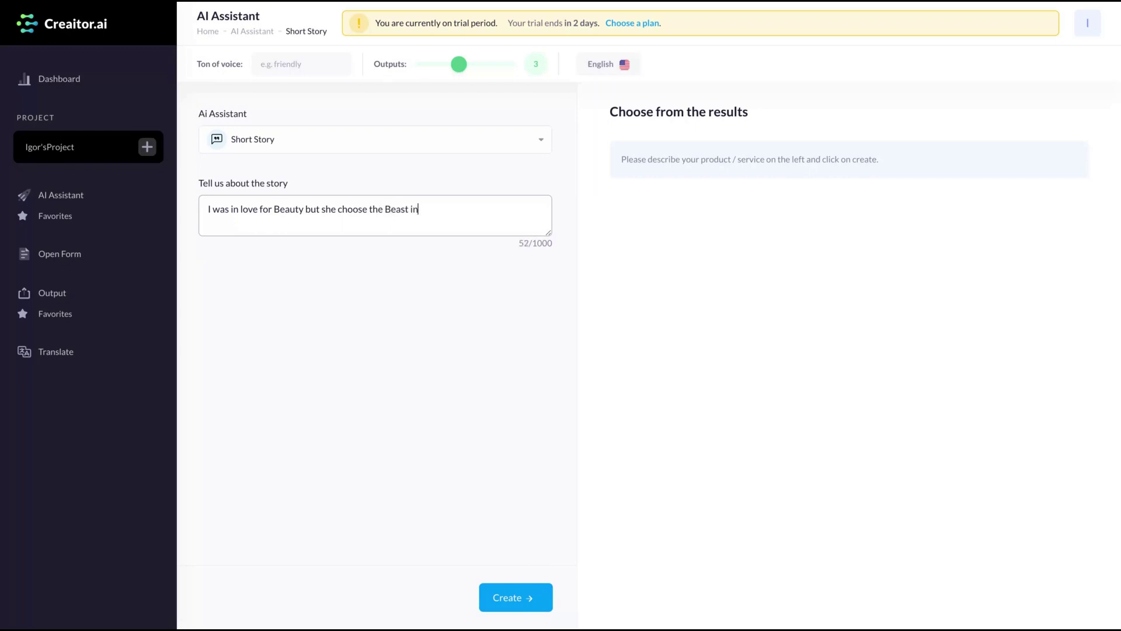
{"action": "type", "text": "stead of me."}
{"action": "left_click", "coordinate": [548, 586]}
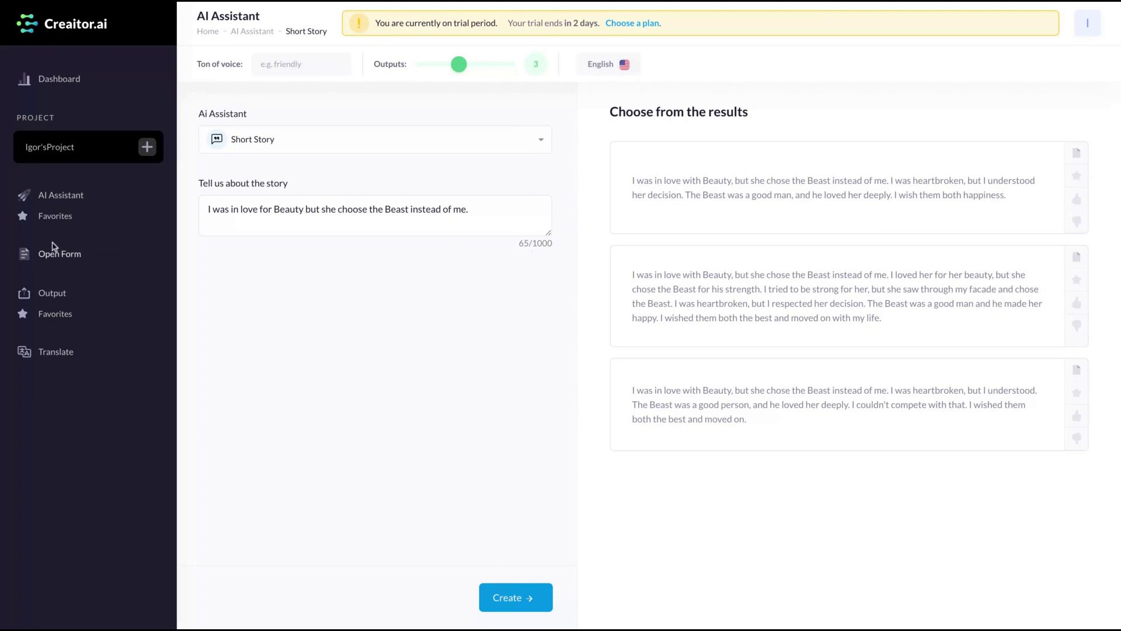
Step: Go from Translate to the Dashboard, filter to Writer tools, and reach the empty Open Form page
{"action": "left_click", "coordinate": [50, 360]}
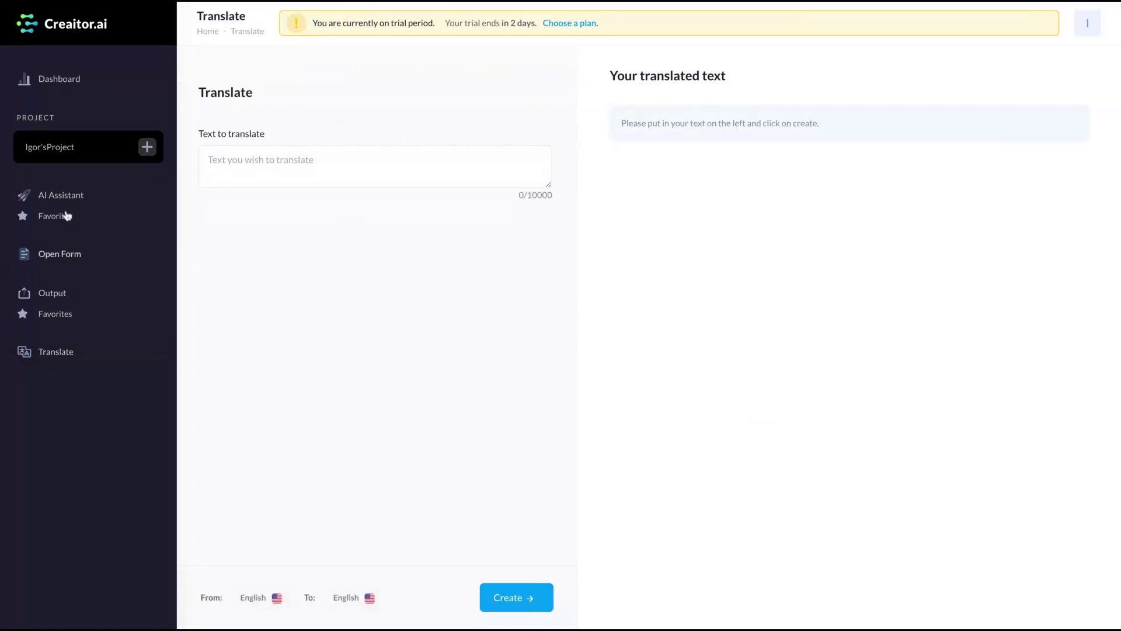
{"action": "left_click", "coordinate": [64, 80]}
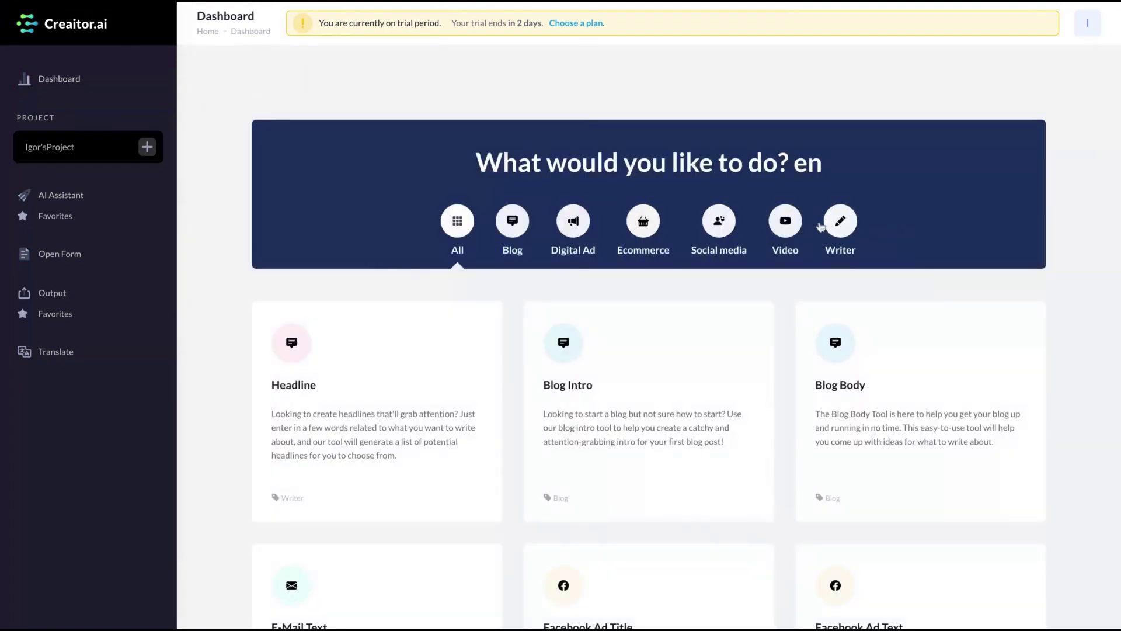
{"action": "left_click", "coordinate": [840, 222]}
{"action": "scroll", "coordinate": [840, 222], "scroll_direction": "down", "scroll_amount": 2}
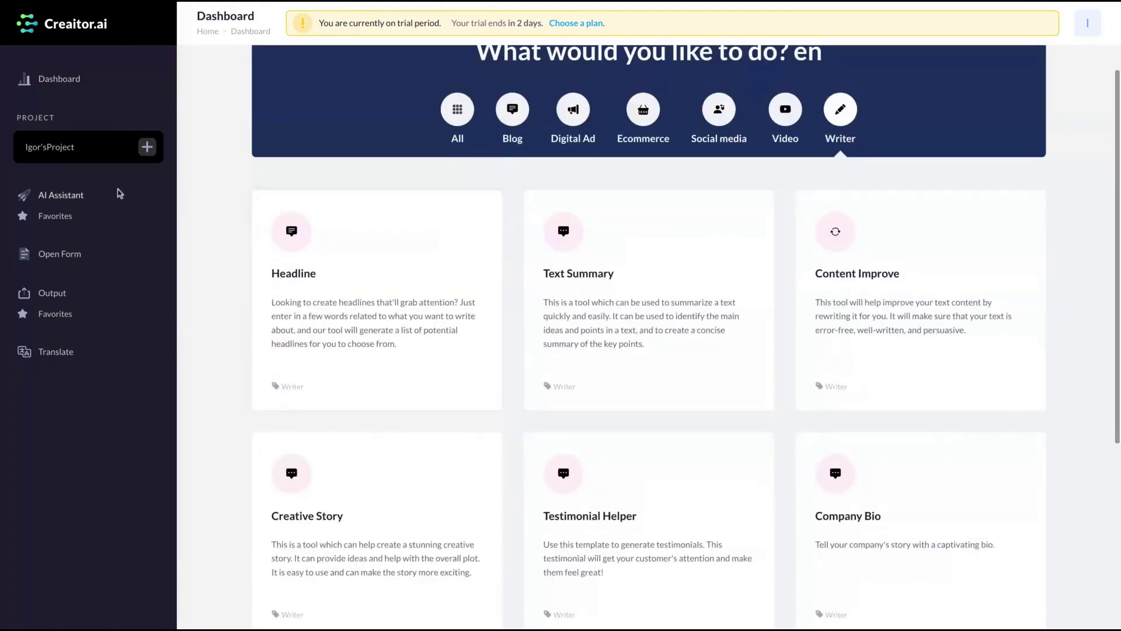
{"action": "left_click", "coordinate": [60, 253]}
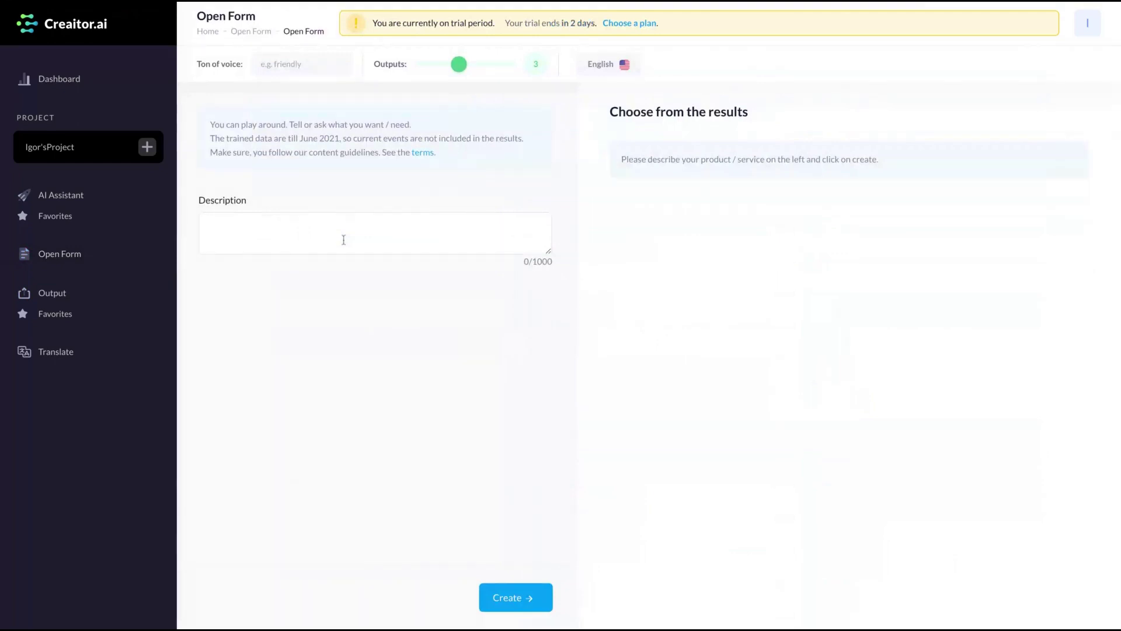